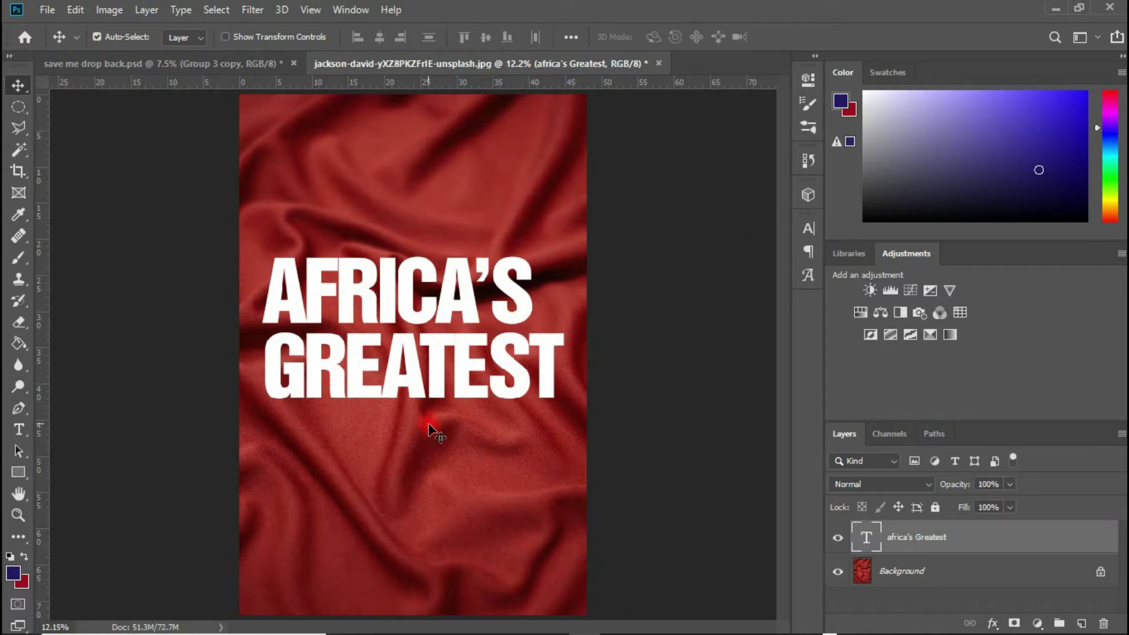
- Select the red fabric Background layer beneath the AFRICA'S GREATEST text
left_click(894, 571)
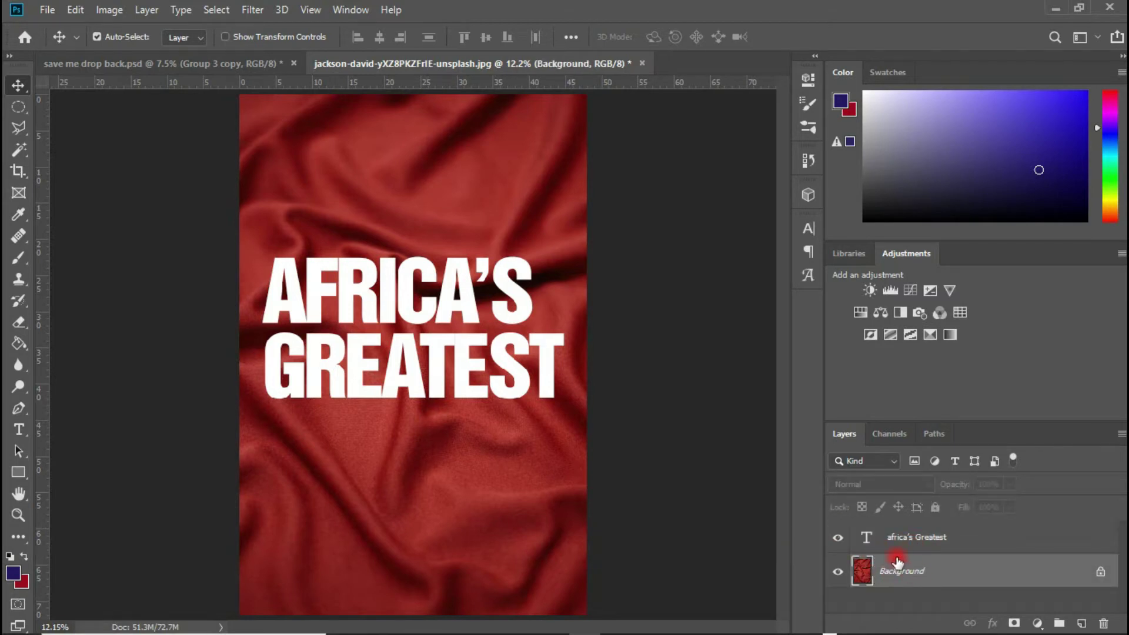
- Duplicate the Background layer into a new document named 'distorted'
right_click(892, 572)
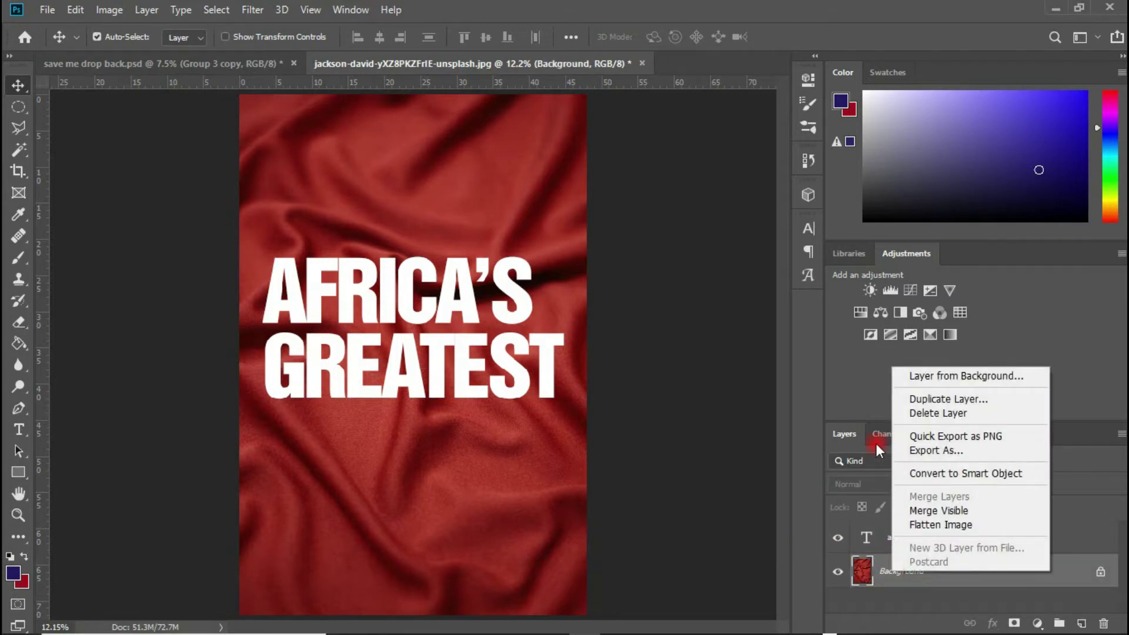
left_click(948, 401)
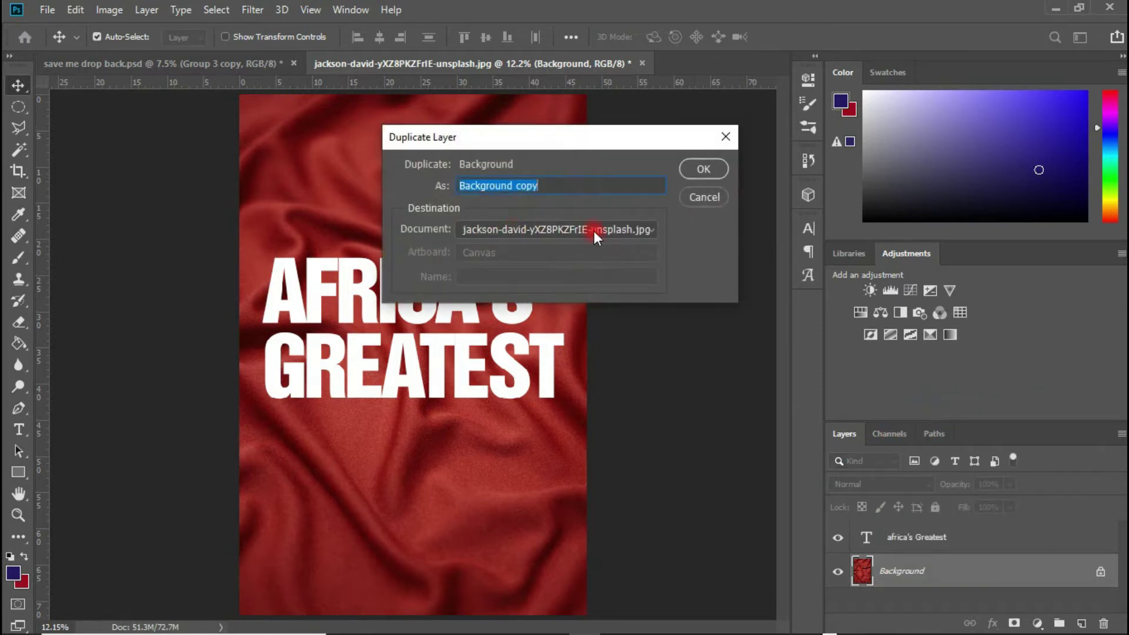
left_click(597, 228)
left_click(502, 269)
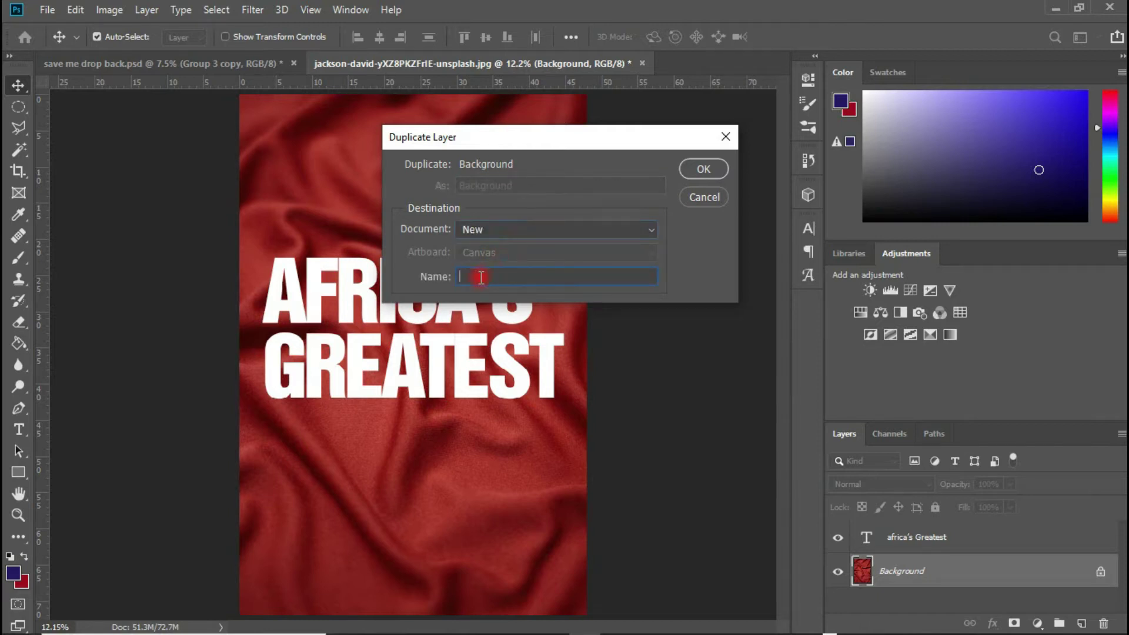
type("dist")
left_click(485, 275)
key("BackSpace")
left_click(703, 170)
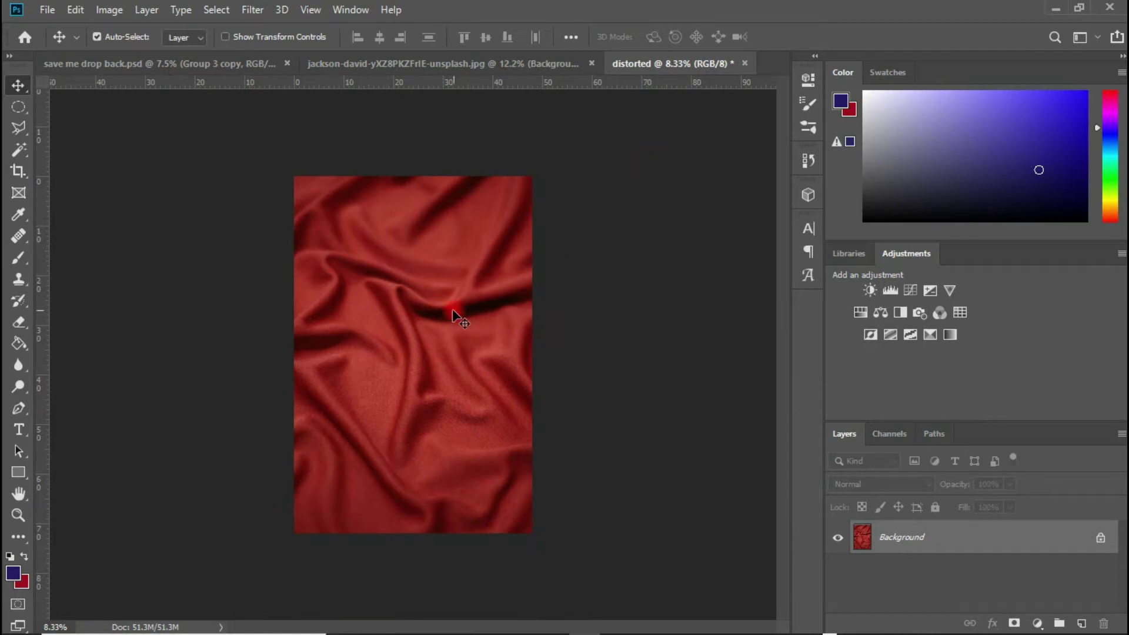
- Fit the fabric copy on screen and desaturate it to grey
key("ctrl+0")
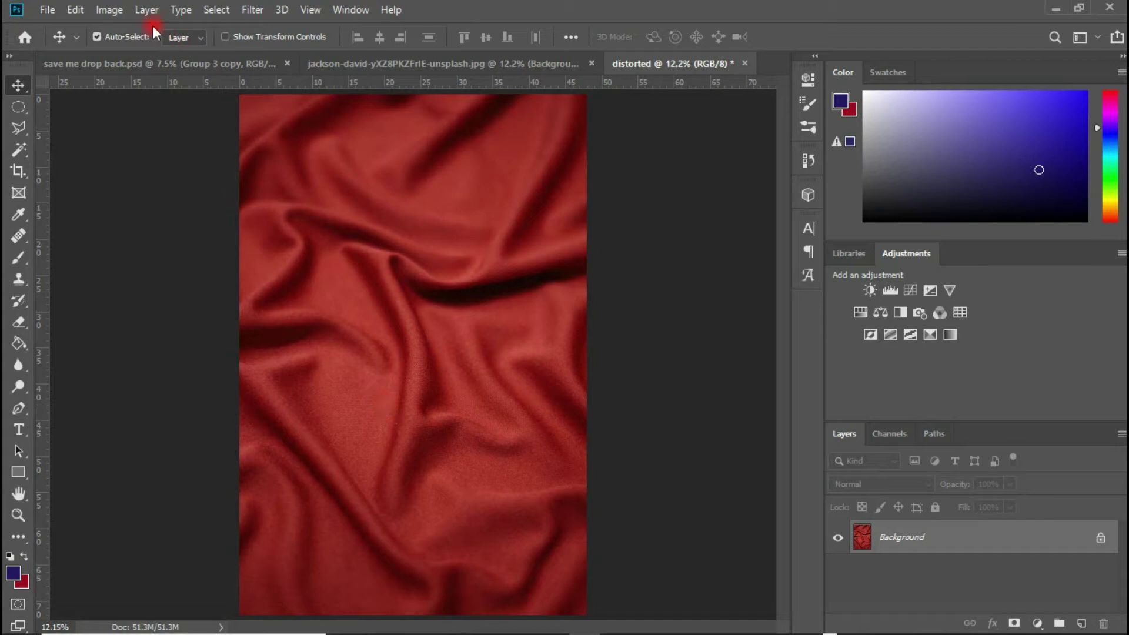
left_click(114, 10)
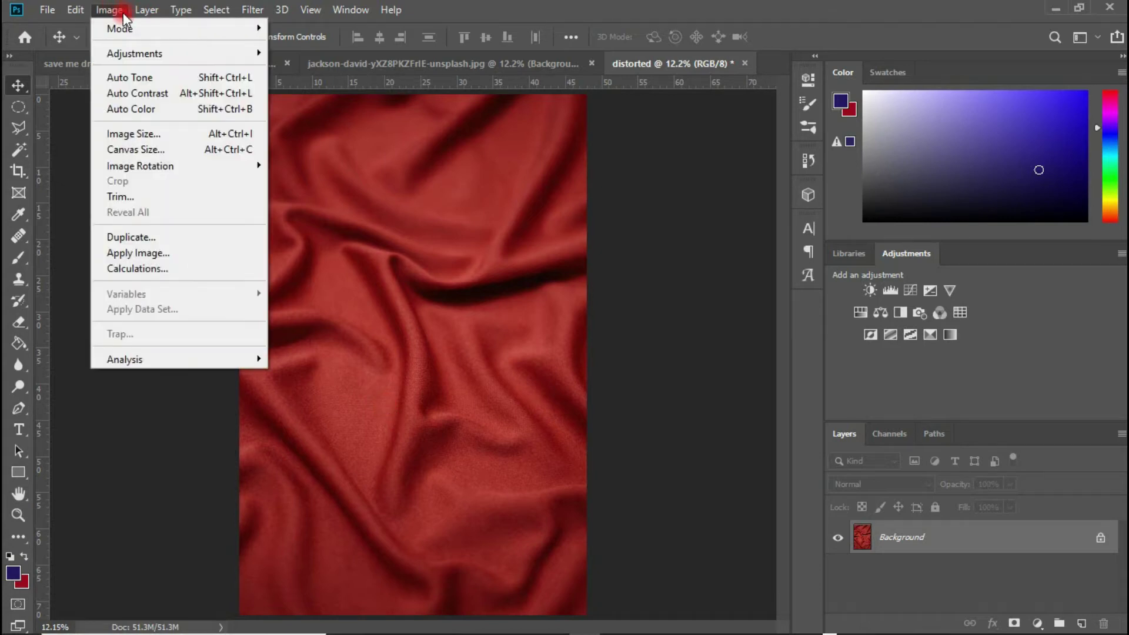
mouse_move(139, 53)
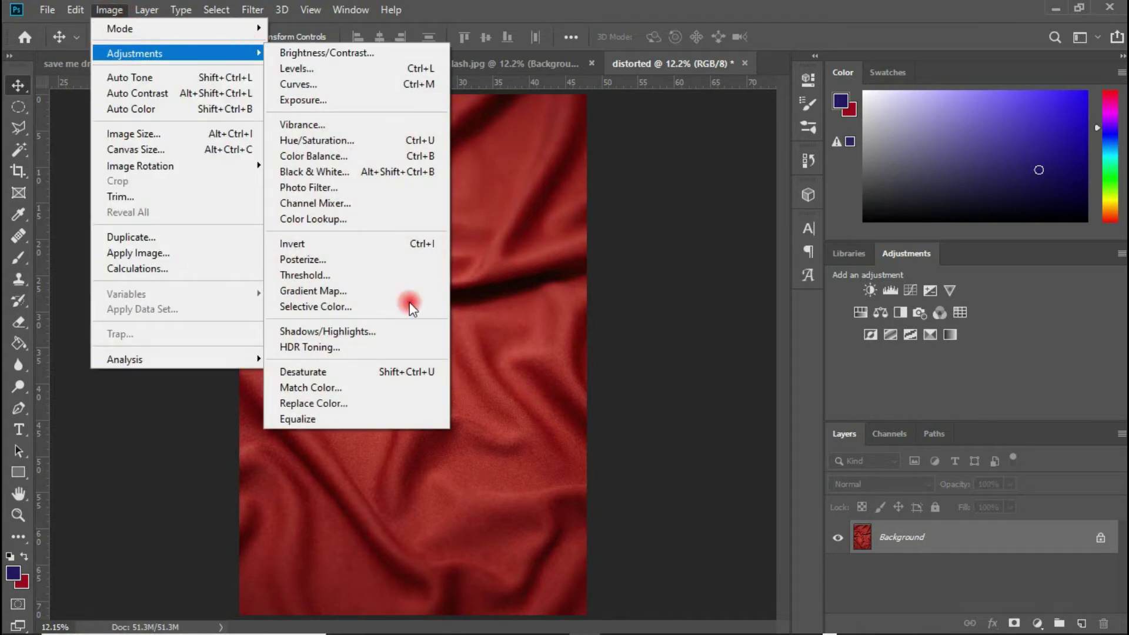
left_click(357, 368)
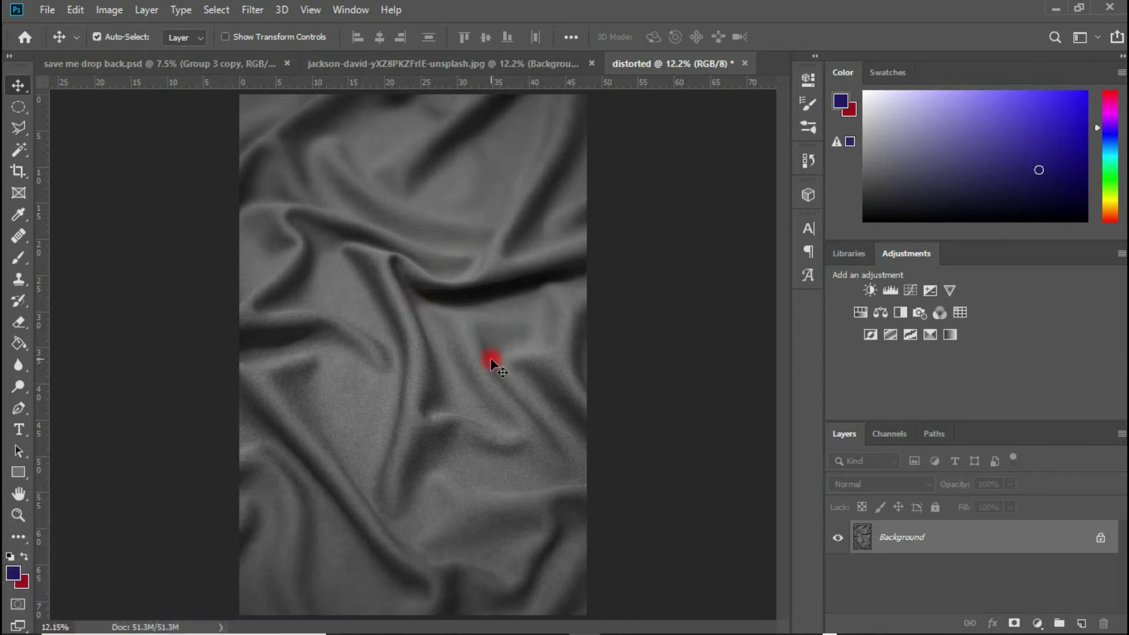
- Save the grey copy as distorted.psd in Pictures and close it
key("ctrl")
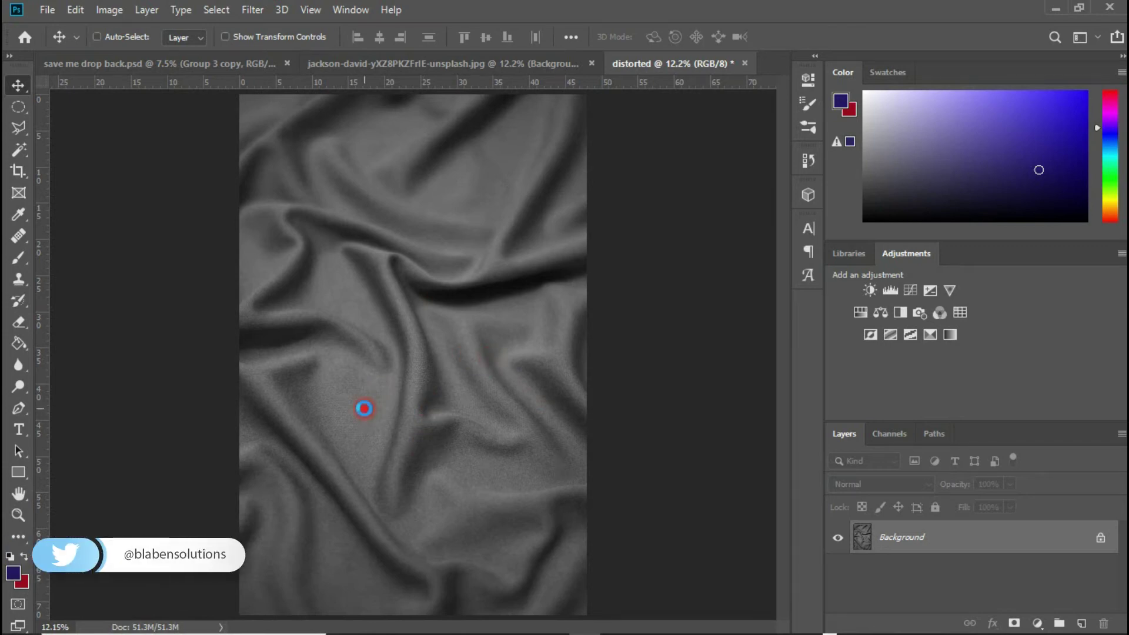
key("ctrl+s")
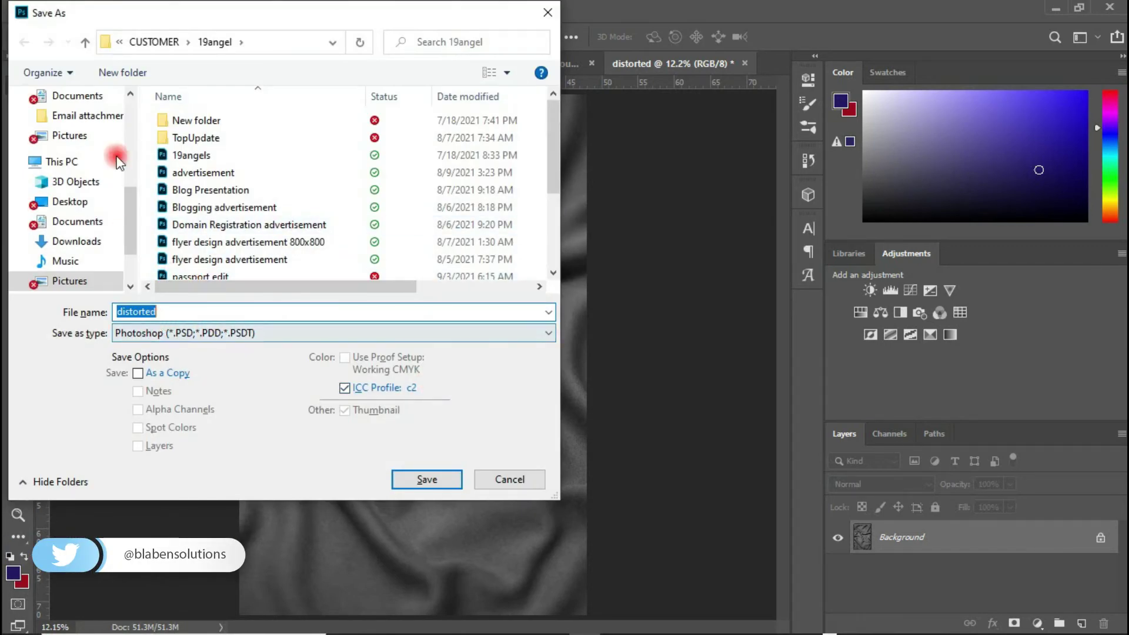
left_click(84, 138)
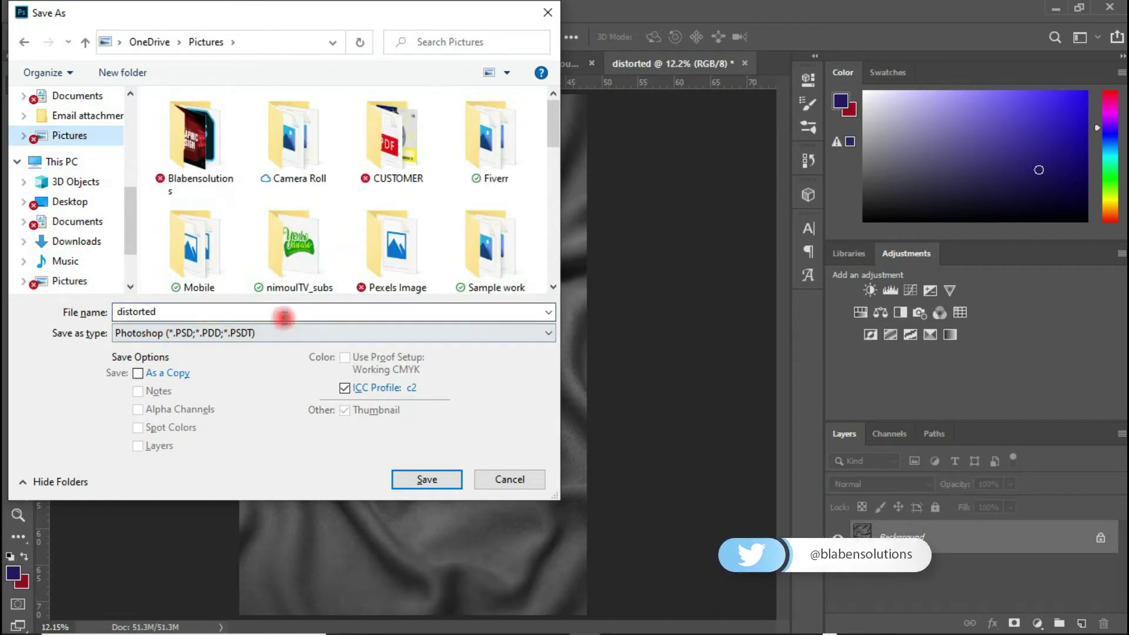
left_click(438, 474)
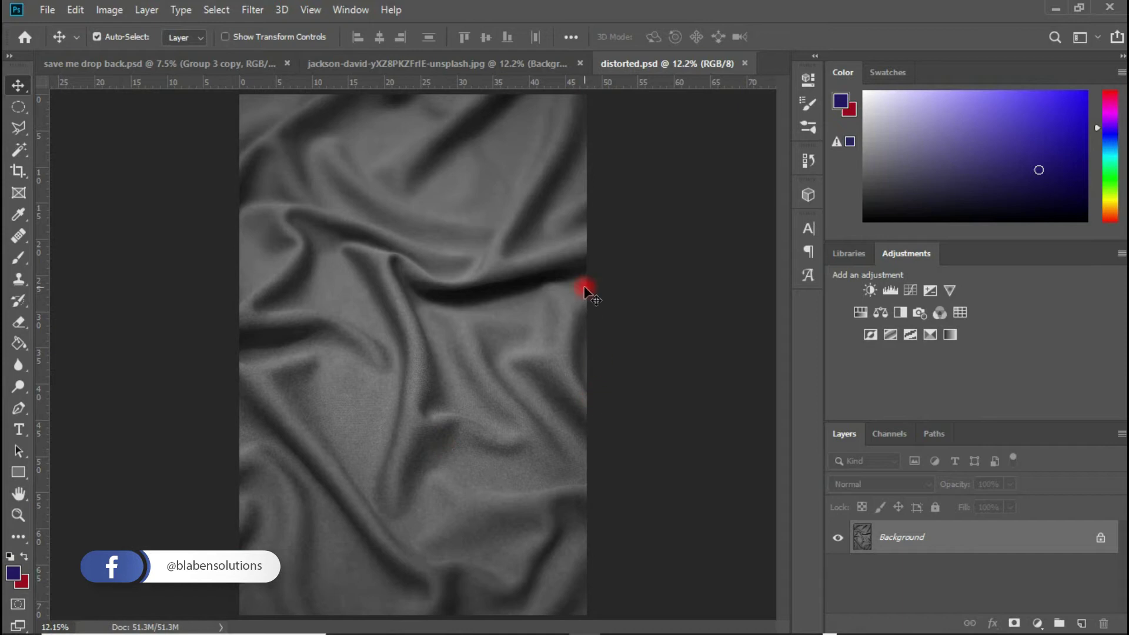
left_click(746, 63)
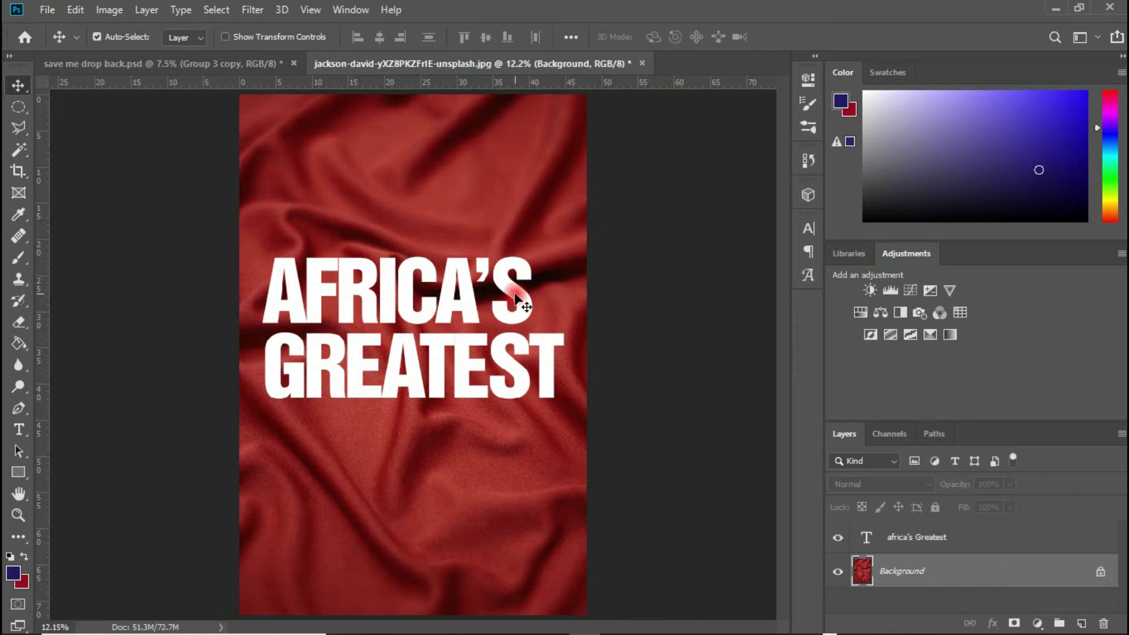
- Rasterize the type on the AFRICA'S GREATEST text layer
left_click(516, 294)
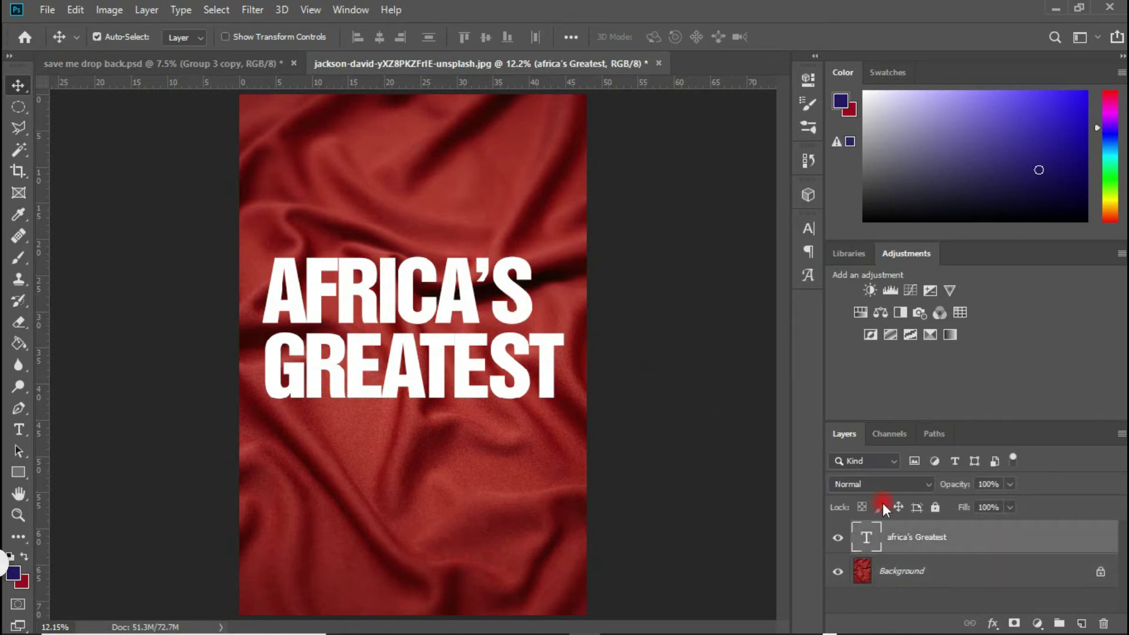
right_click(916, 534)
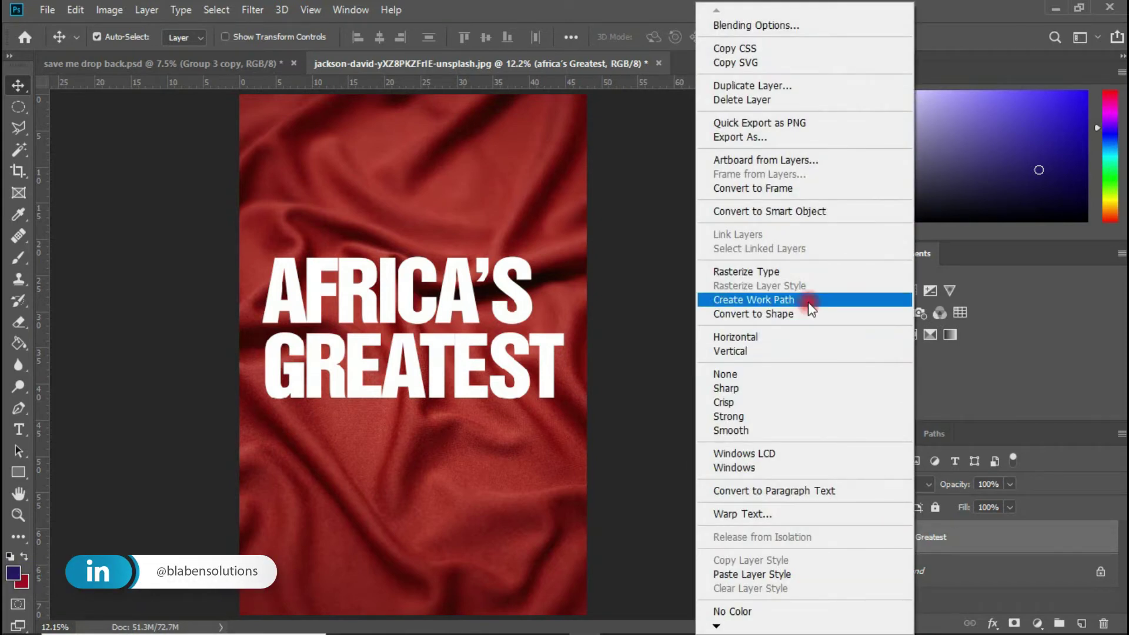
left_click(775, 273)
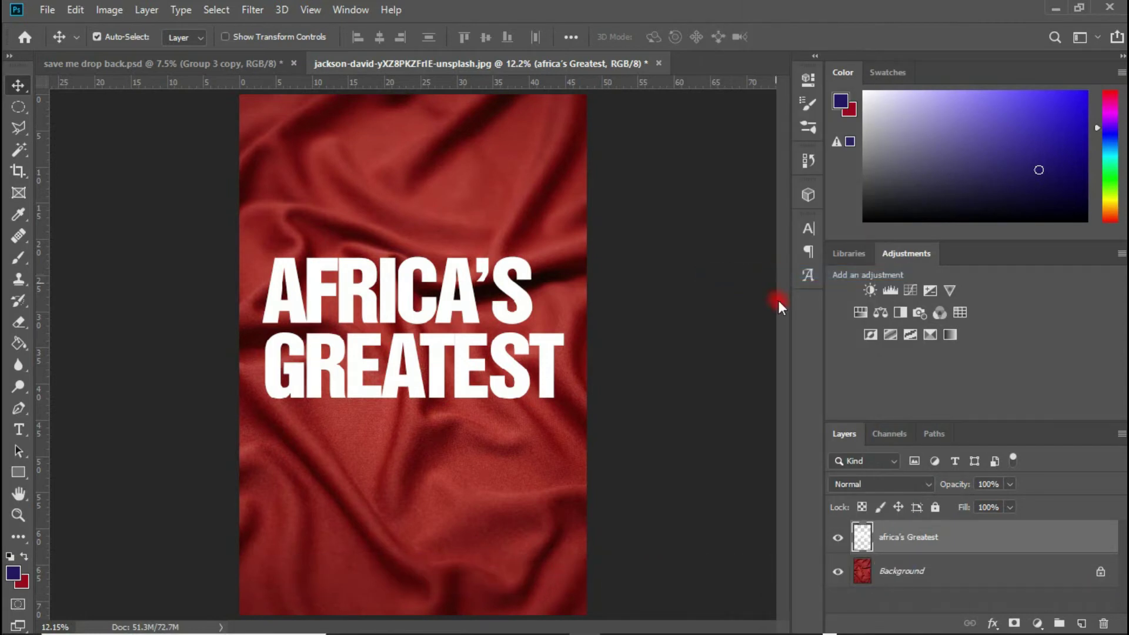
- Convert the rasterized text layer into a smart object
right_click(906, 539)
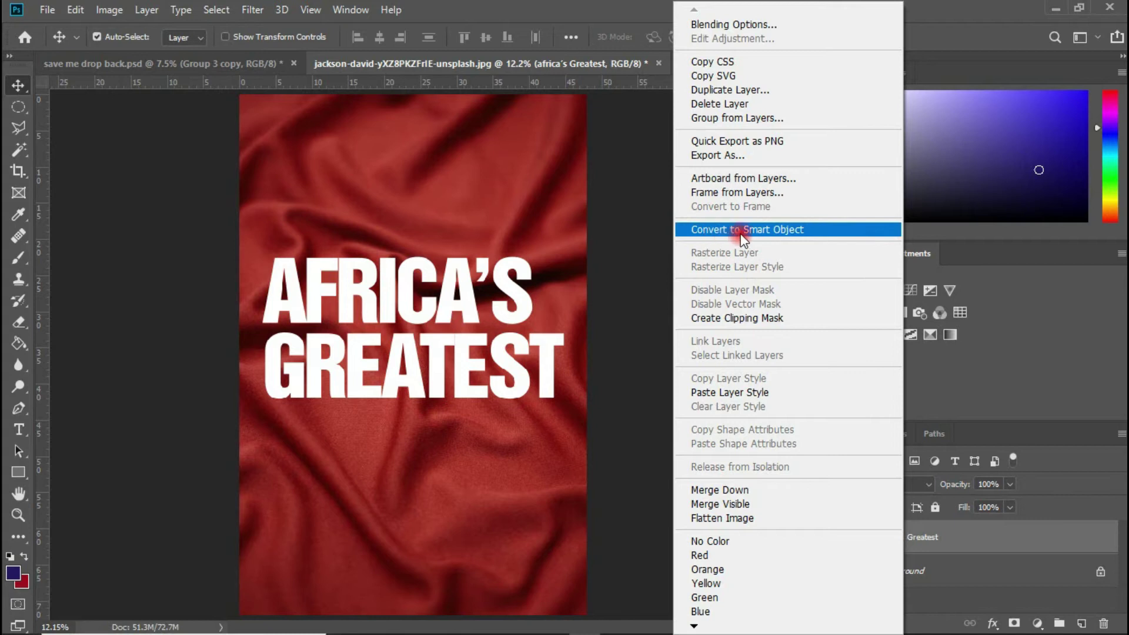
left_click(714, 230)
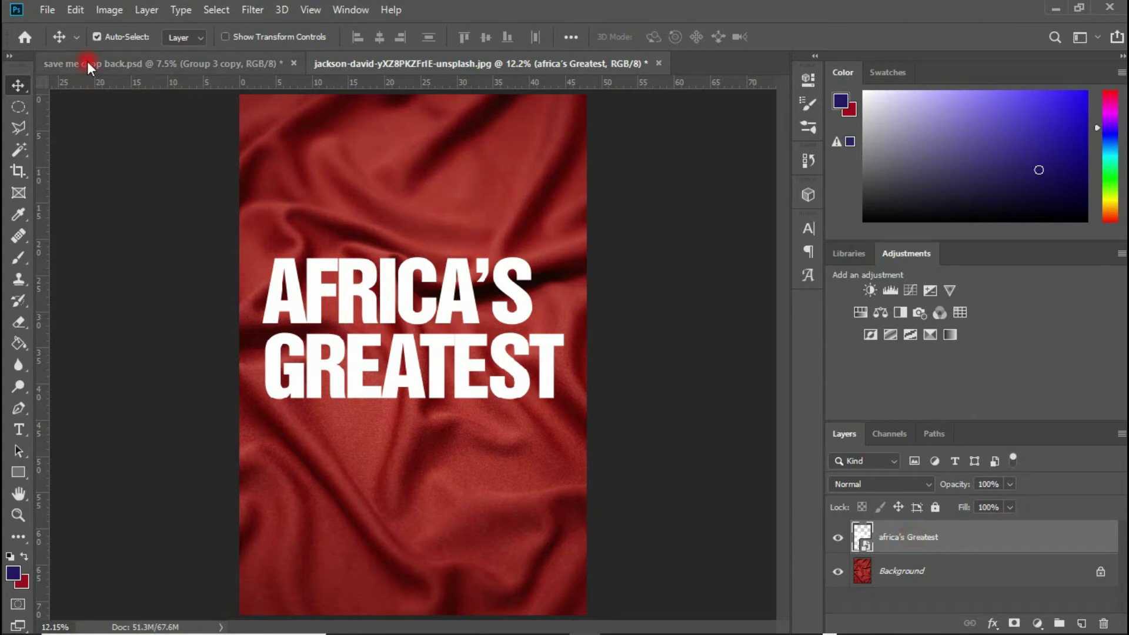
left_click(46, 13)
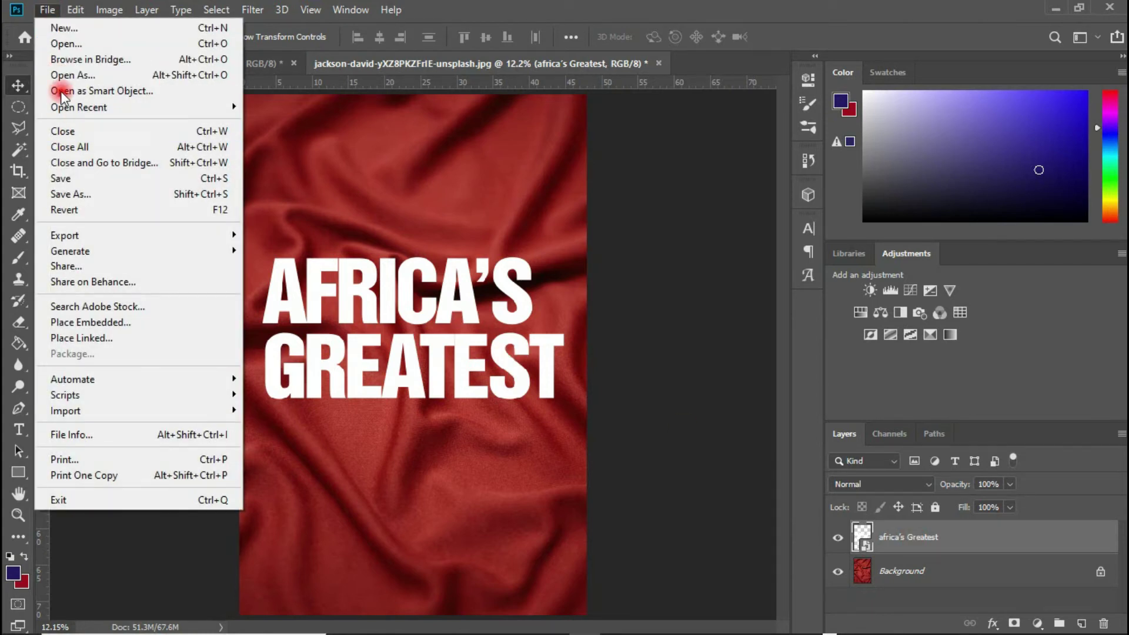
left_click(327, 291)
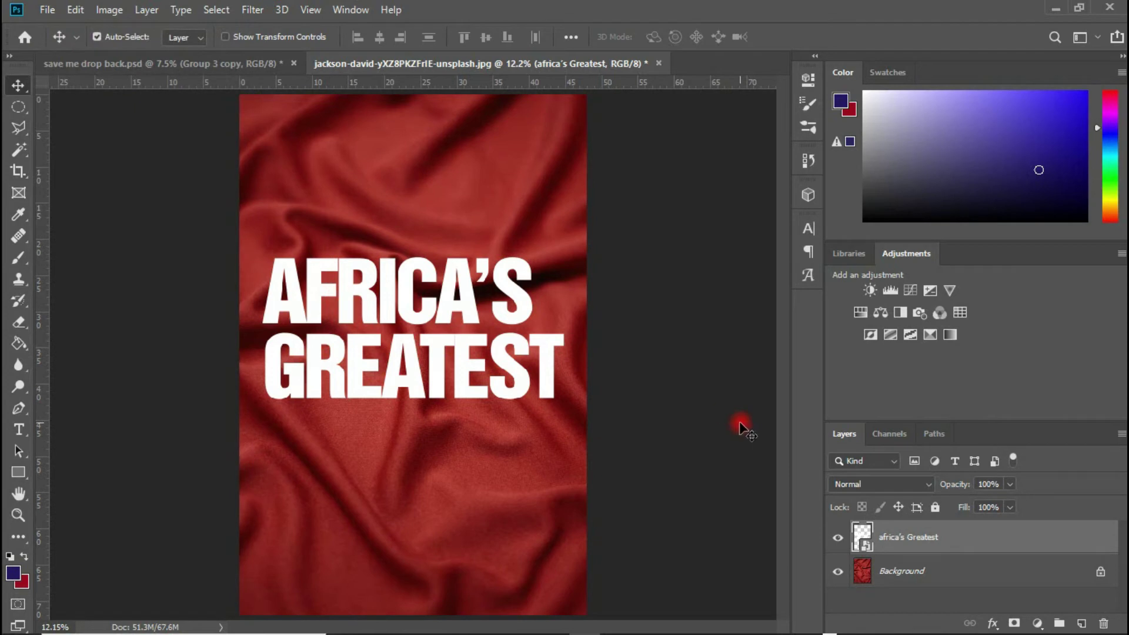
left_click(932, 537)
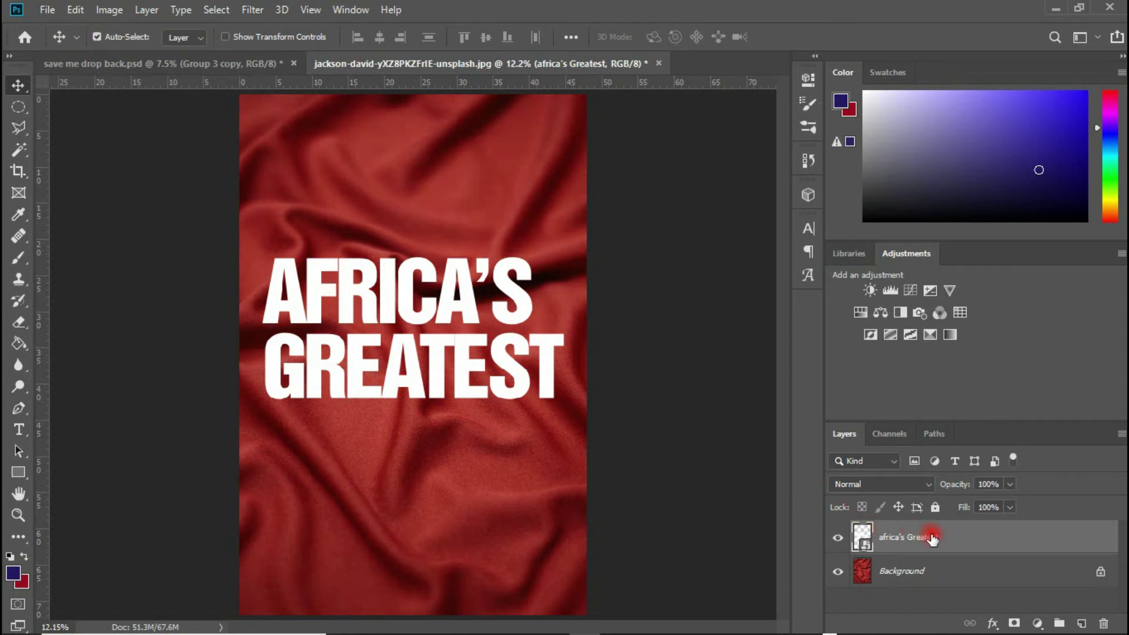
- Open the Displace filter for the text and set horizontal and vertical scale to 25
left_click(236, 33)
left_click(252, 11)
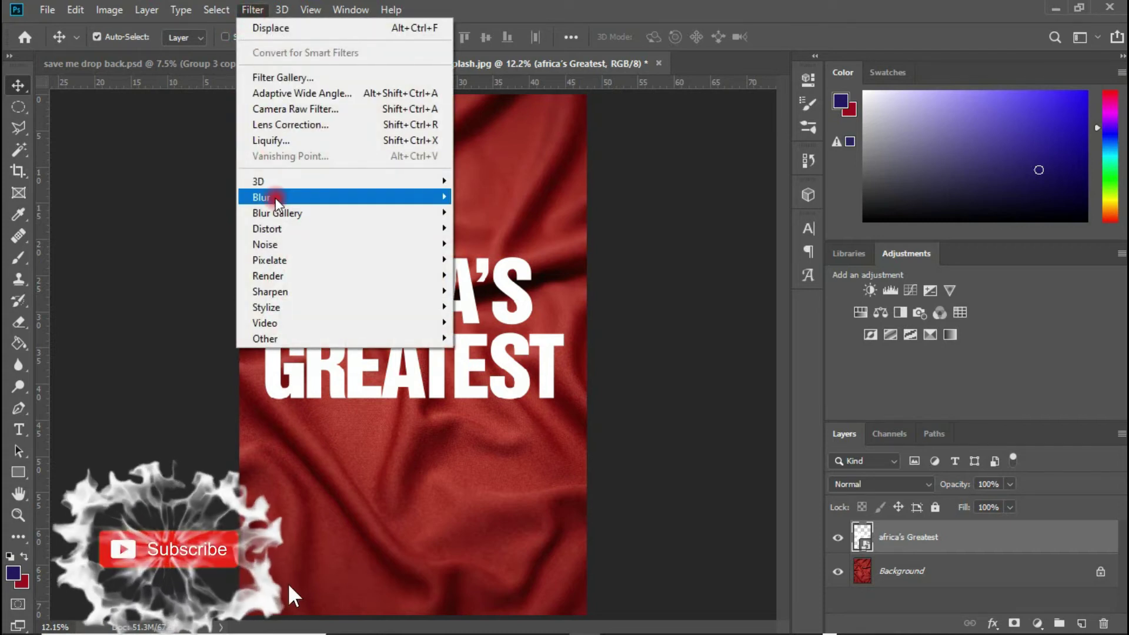
mouse_move(280, 228)
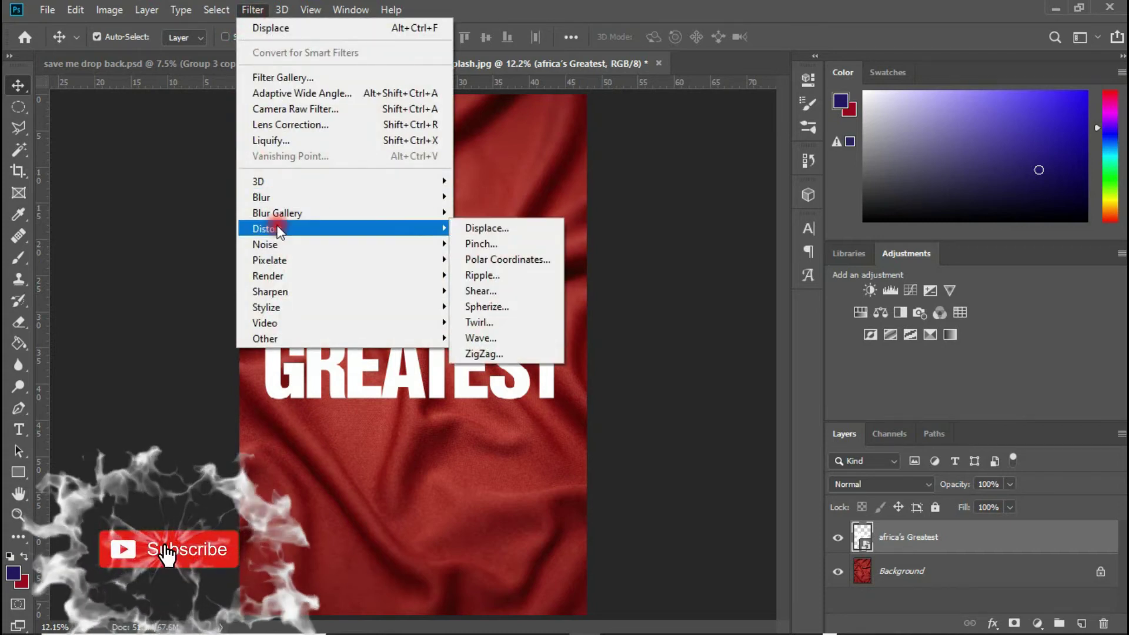
left_click(476, 230)
left_click(531, 184)
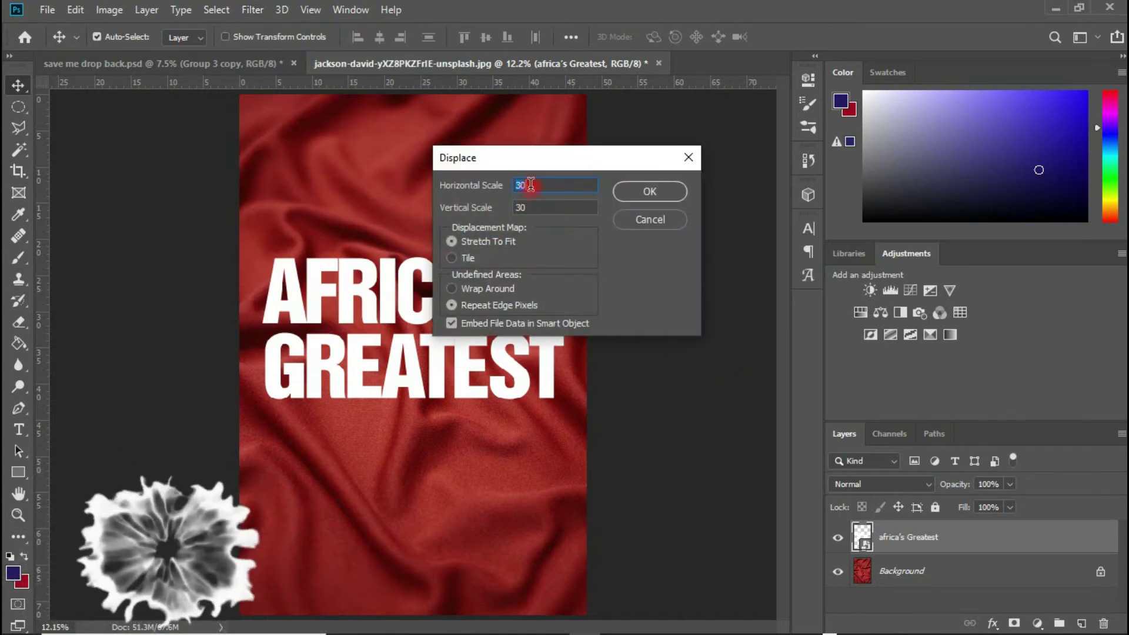
key("BackSpace")
type("25")
left_click(531, 207)
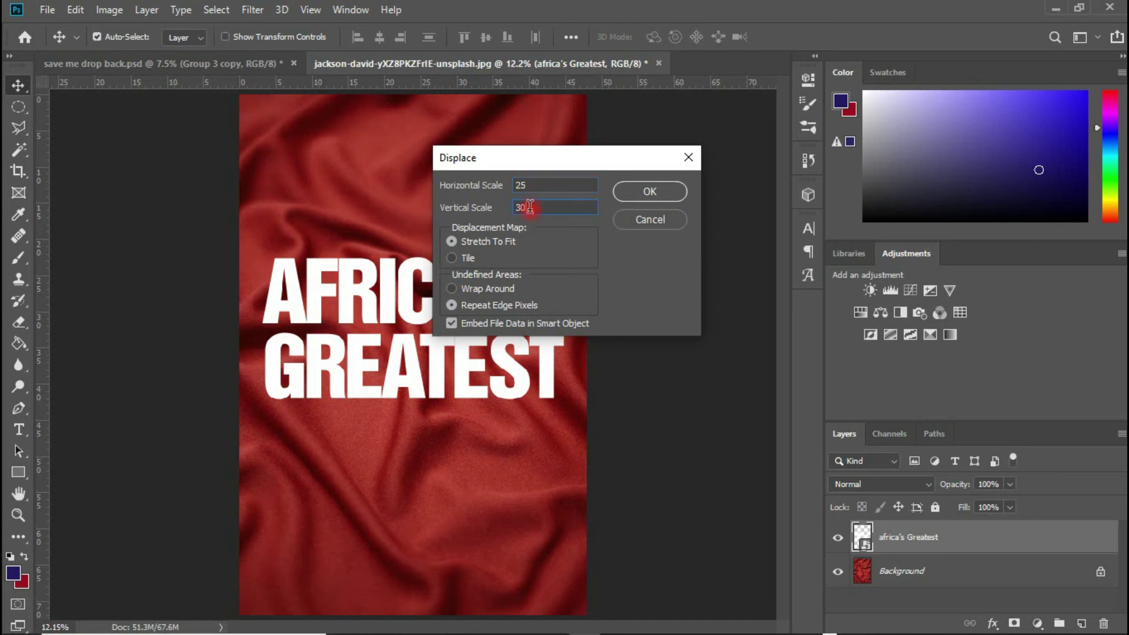
type("25")
- Apply the Displace filter using distorted.psd from Pictures as the displacement map
left_click(636, 201)
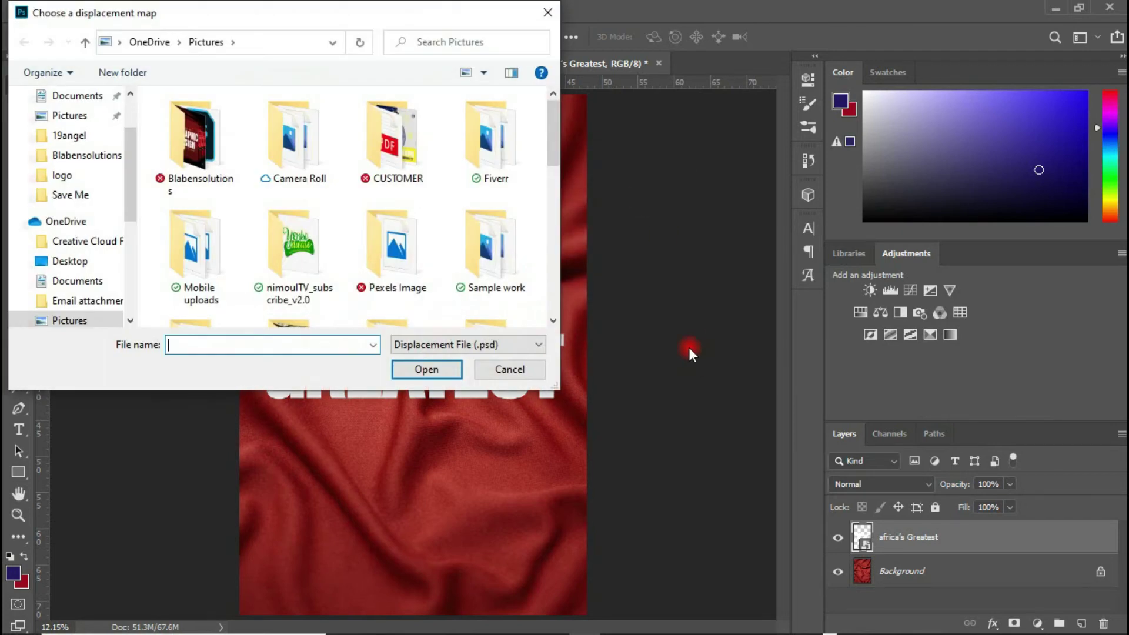
left_click_drag(556, 109, 551, 200)
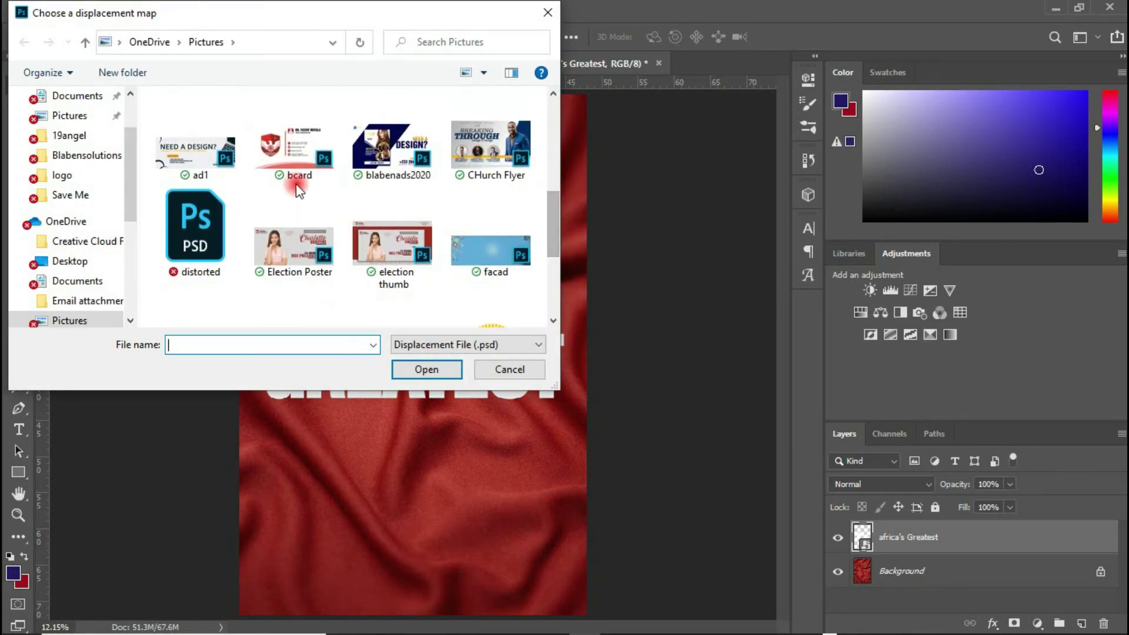
left_click(183, 224)
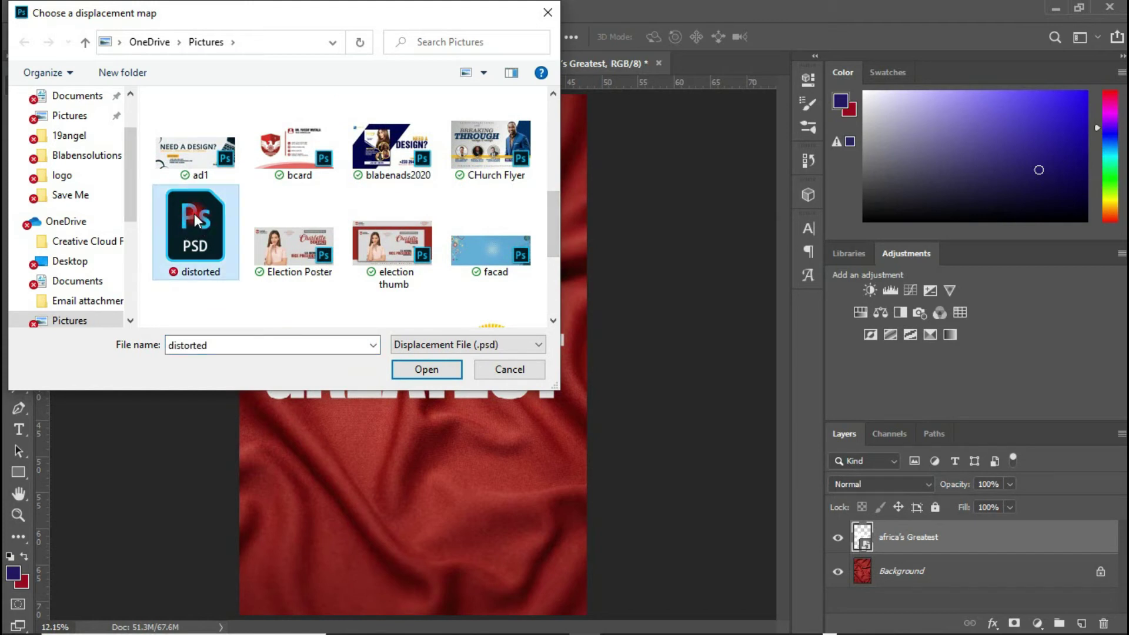
left_click(419, 371)
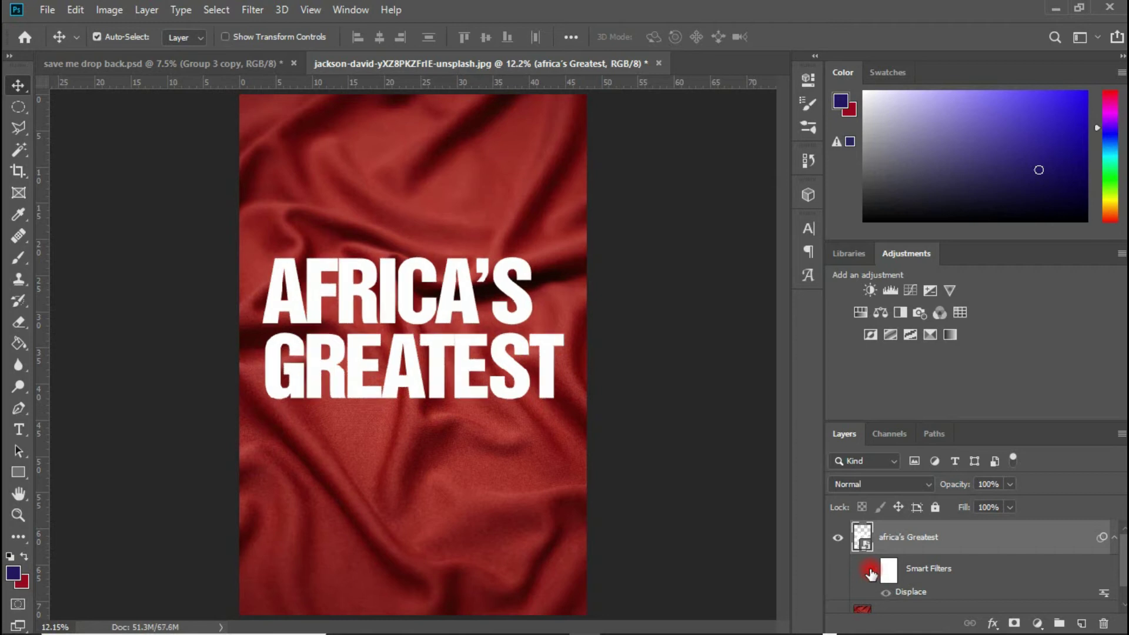
left_click(871, 571)
left_click(870, 571)
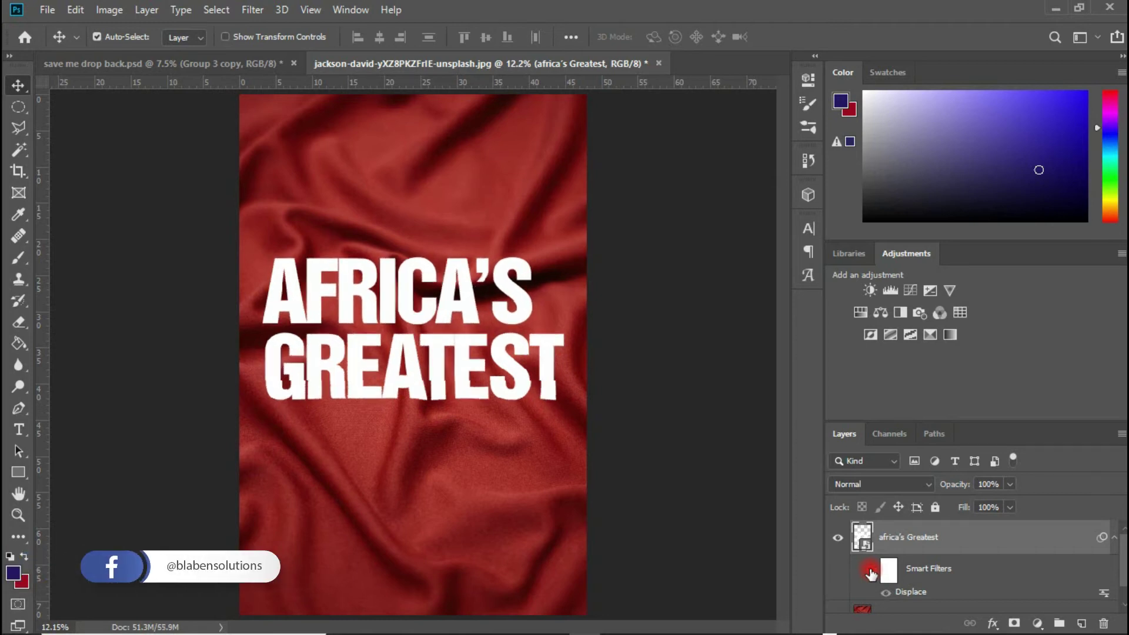
left_click(871, 570)
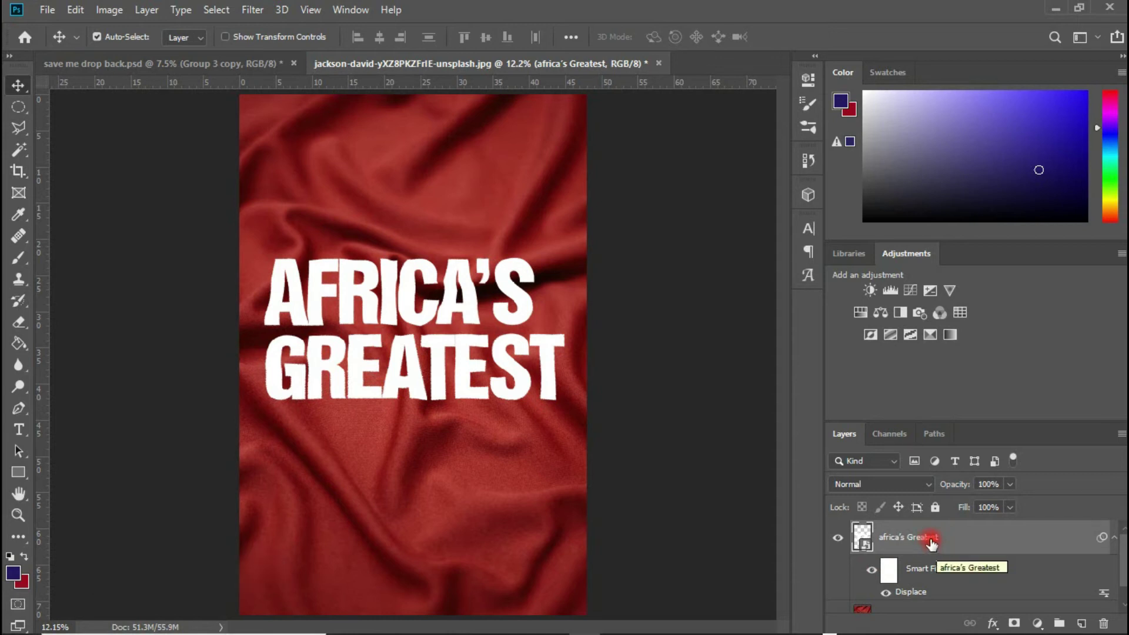
right_click(930, 541)
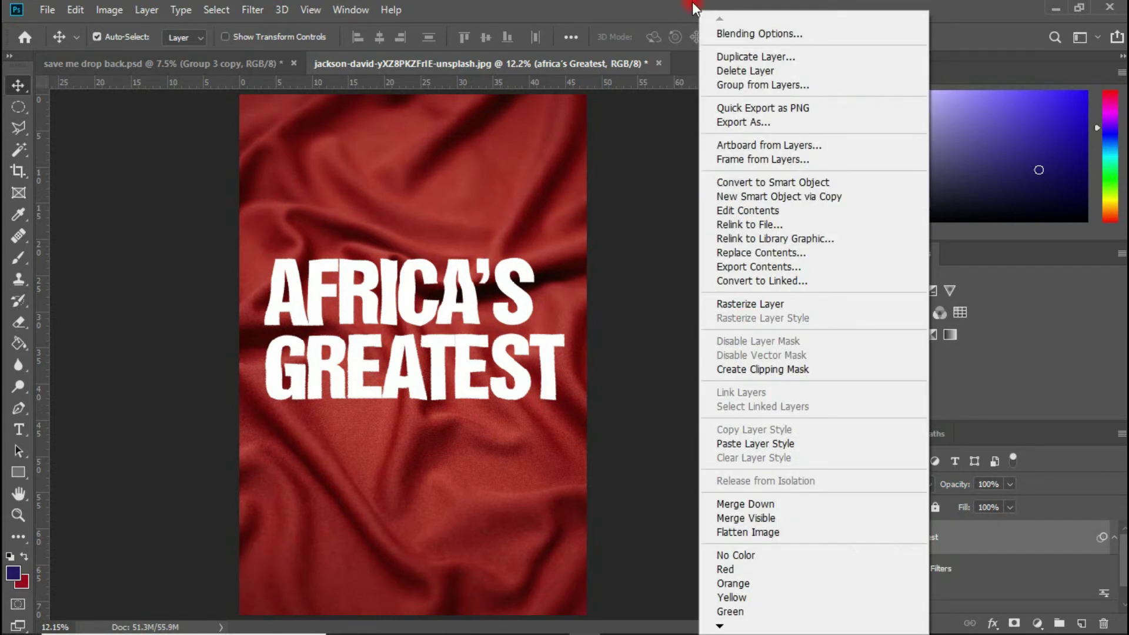
- Split the Underlying Layer blend range at 7/113 and add a yellow Color Overlay
left_click(743, 32)
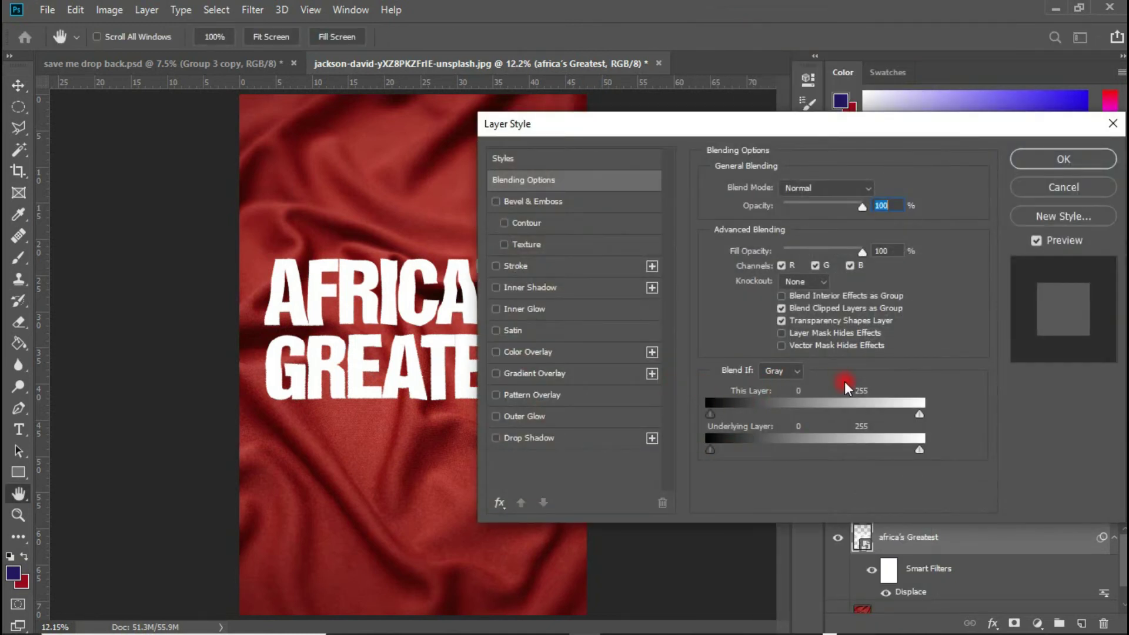
left_click_drag(823, 126, 917, 111)
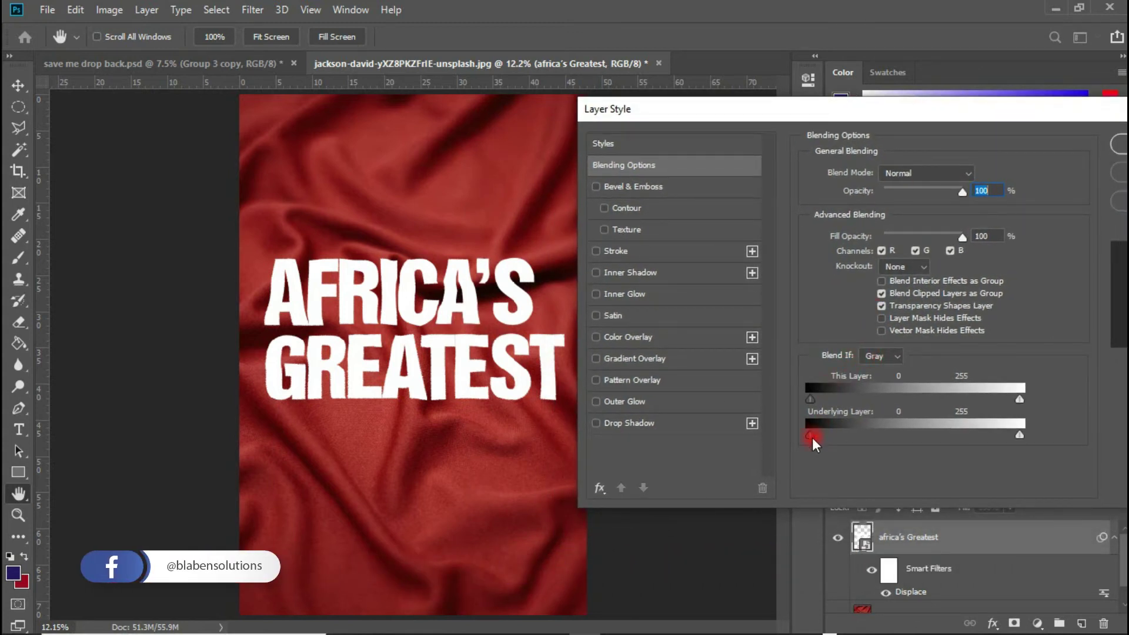
mouse_move(812, 436)
left_mouse_down()
mouse_move(828, 433)
mouse_move(826, 446)
mouse_move(969, 446)
mouse_move(823, 429)
left_mouse_up()
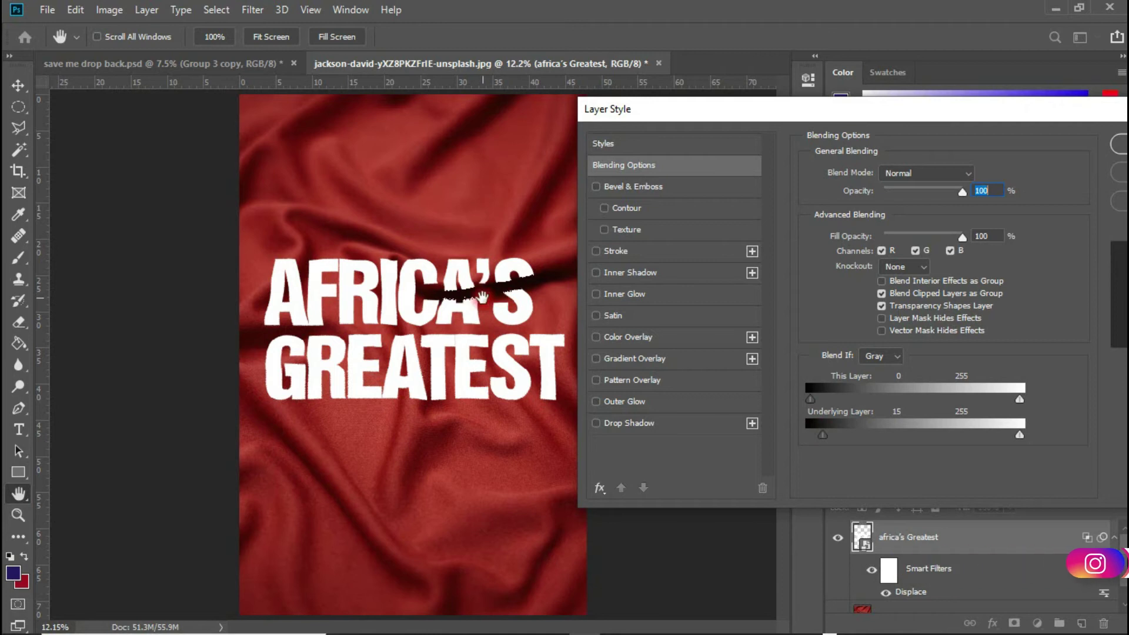
left_click_drag(822, 436, 817, 435)
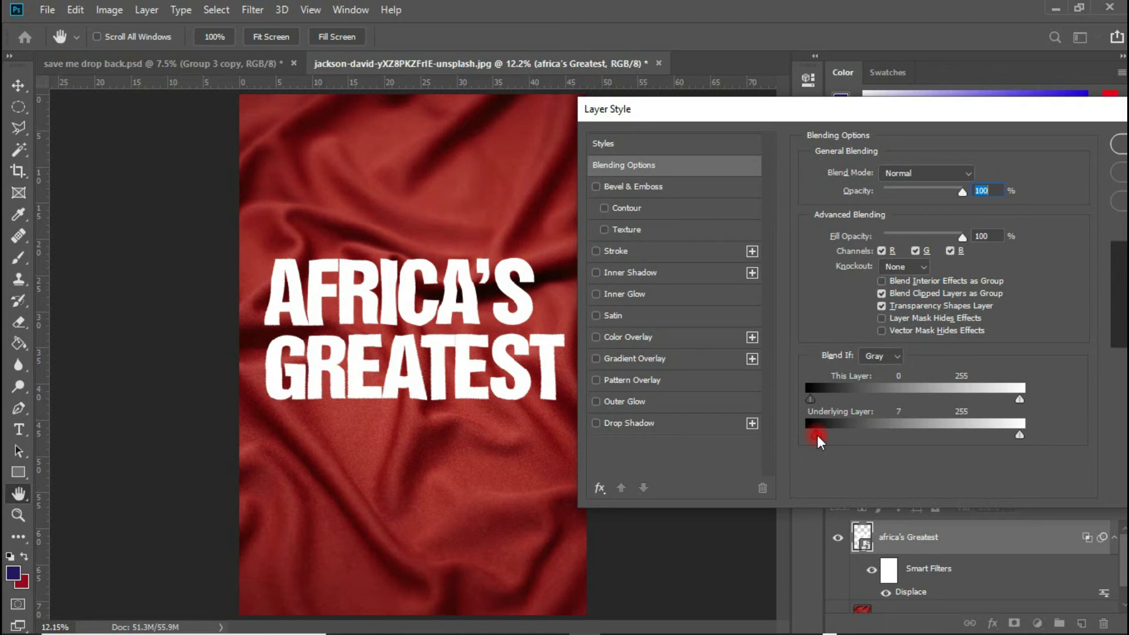
left_click_drag(817, 435, 820, 435)
left_click_drag(820, 436, 866, 438)
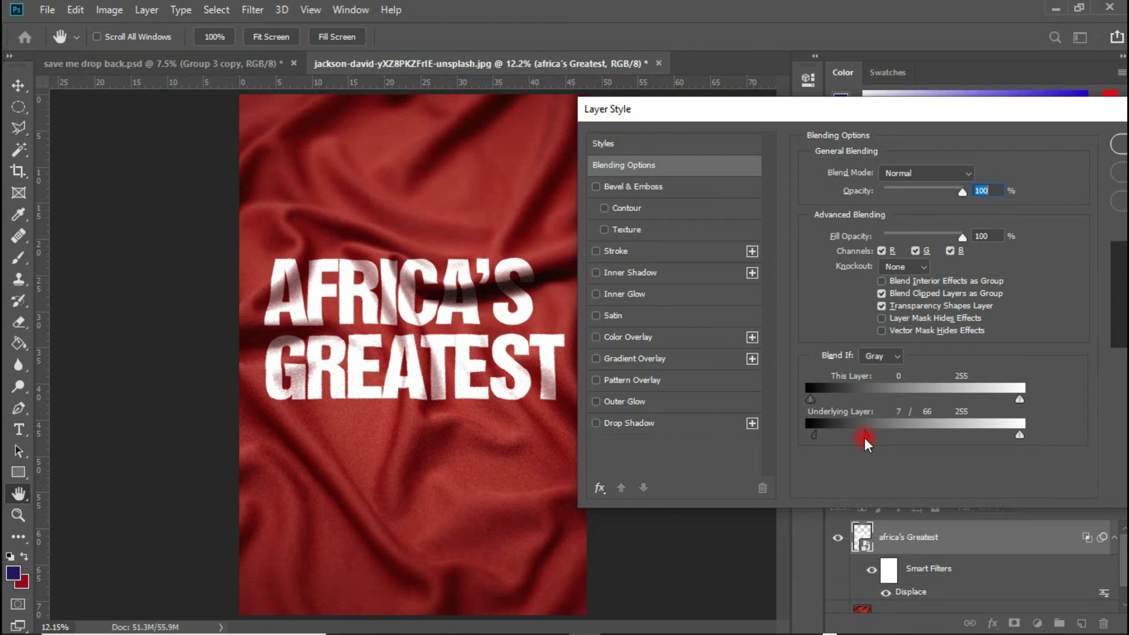
left_click_drag(866, 435, 908, 421)
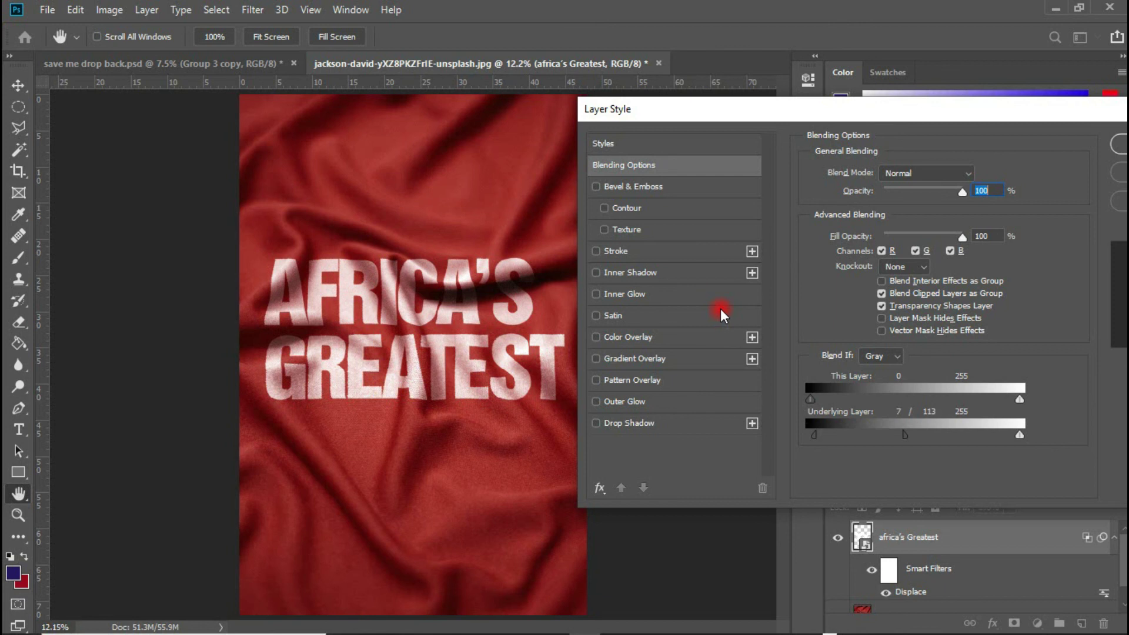
left_click(627, 338)
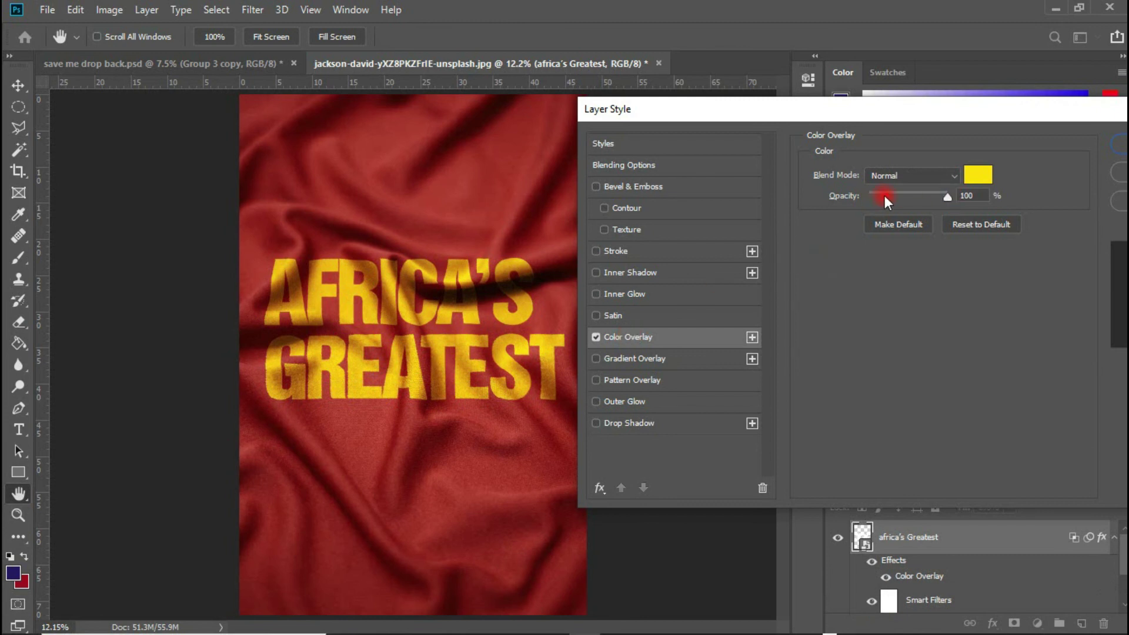
left_click(975, 173)
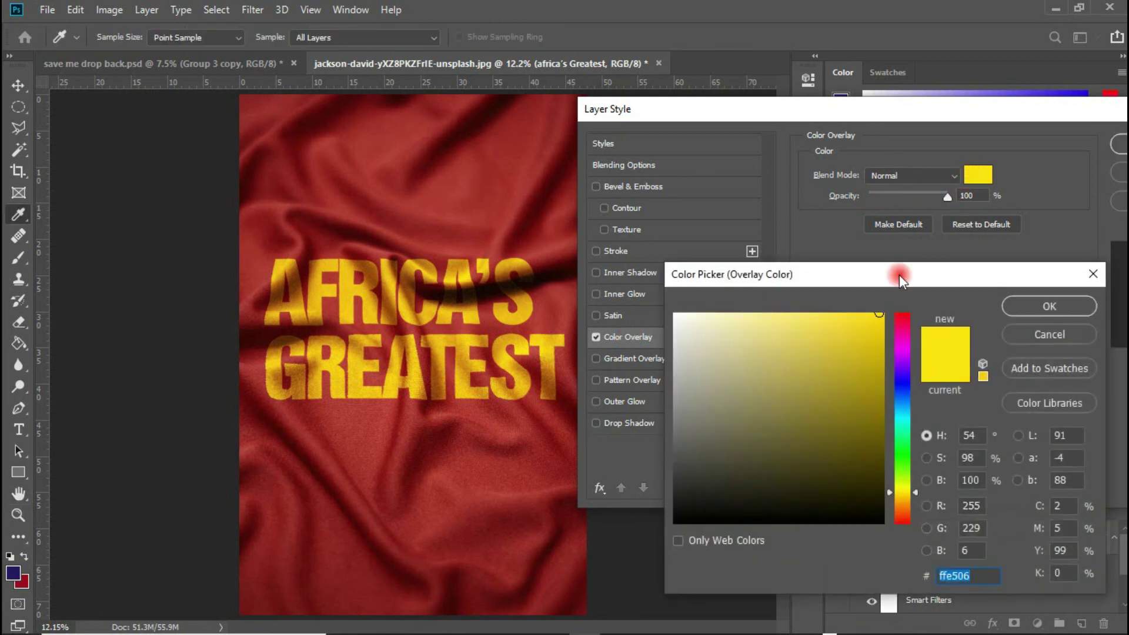
left_click(898, 453)
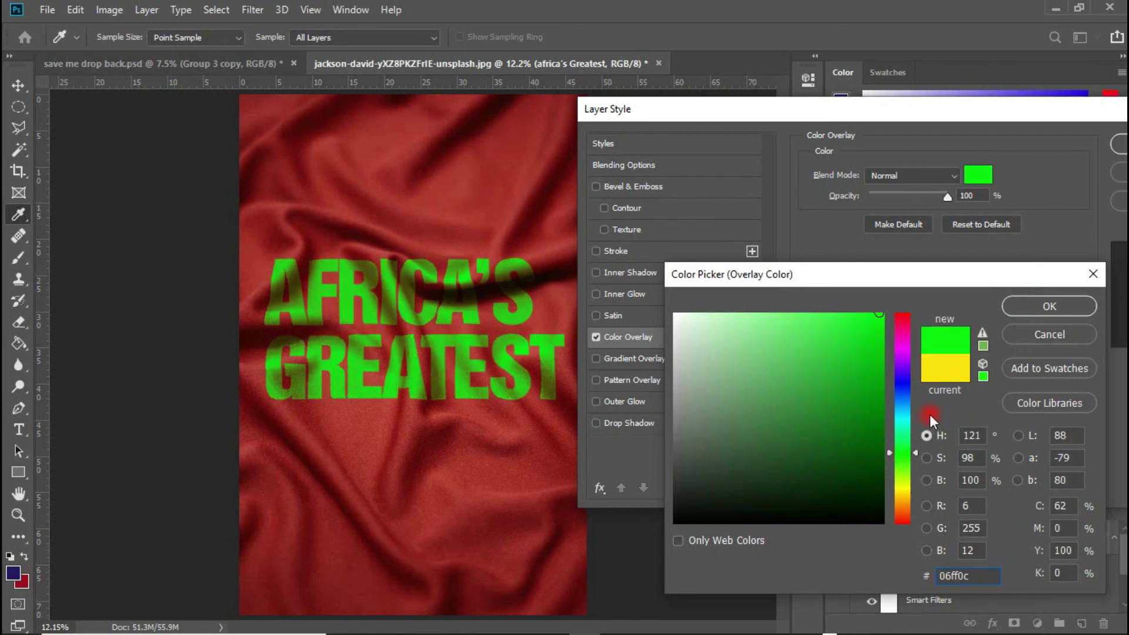
left_click(965, 575)
type("ffe506")
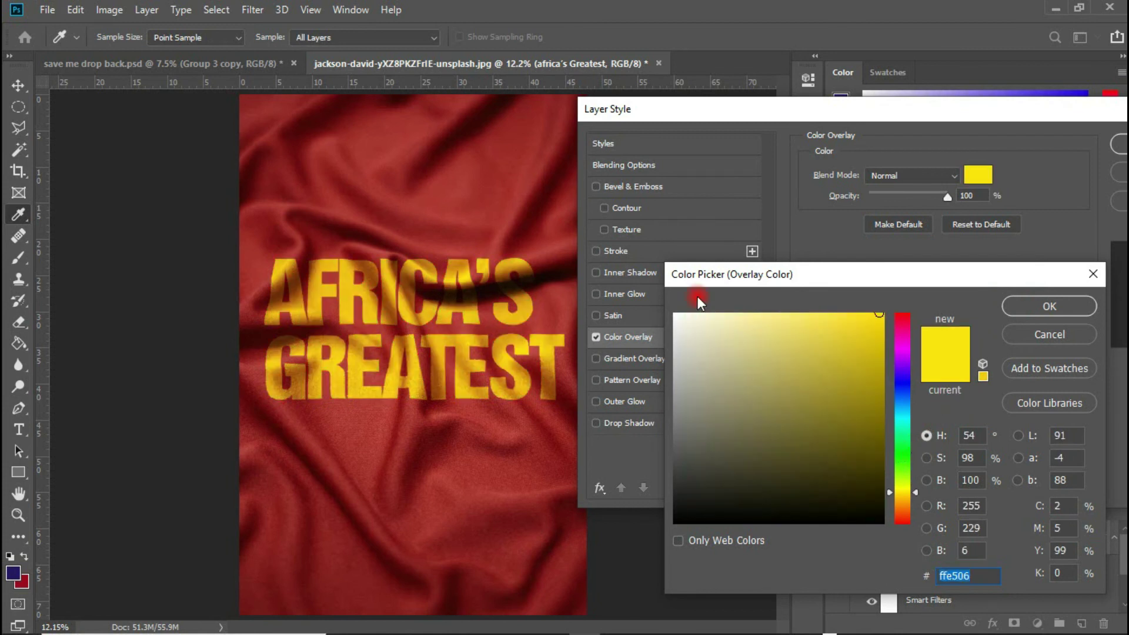
left_click(861, 437)
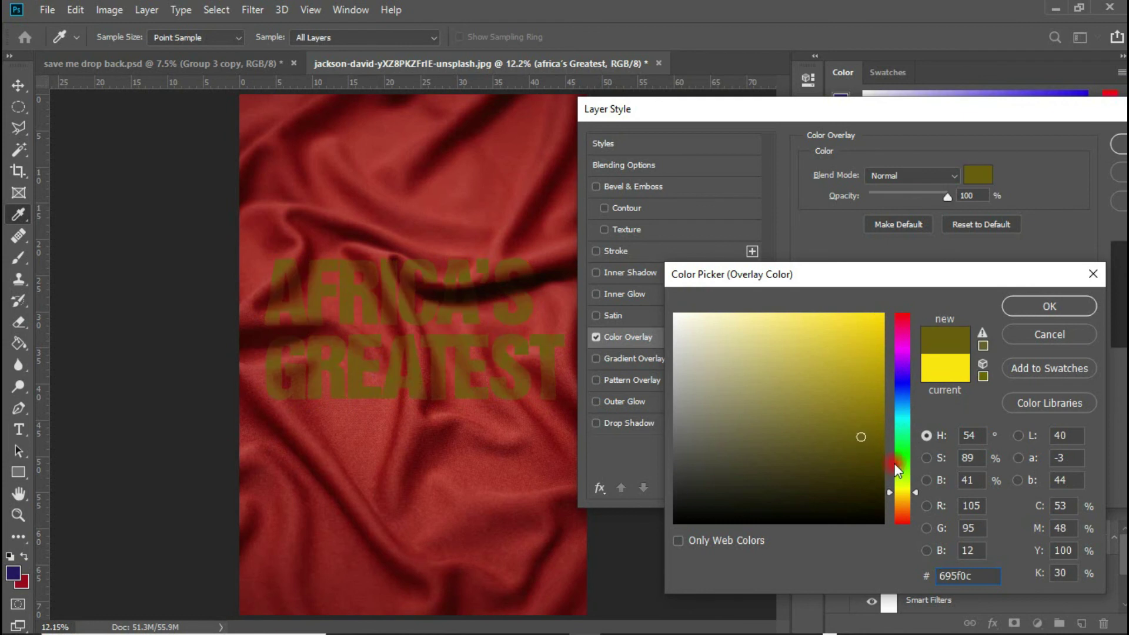
left_click(909, 425)
left_click(877, 392)
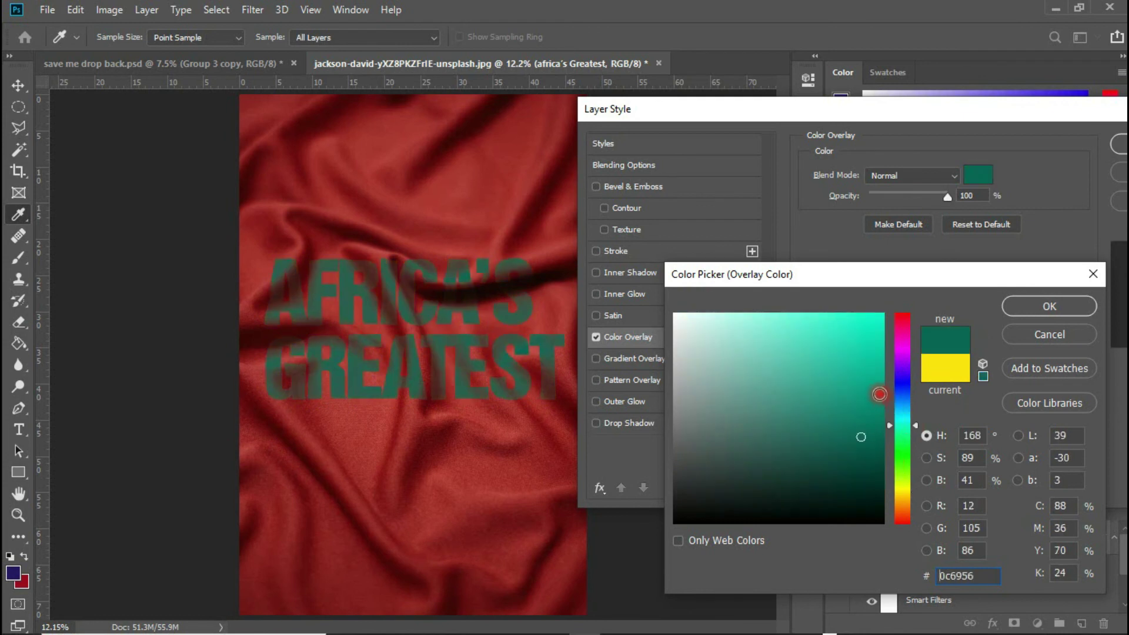
left_click_drag(877, 392, 880, 334)
left_click(905, 358)
left_click(883, 465)
mouse_move(883, 464)
left_mouse_down()
mouse_move(871, 485)
mouse_move(907, 496)
mouse_move(906, 513)
left_mouse_up()
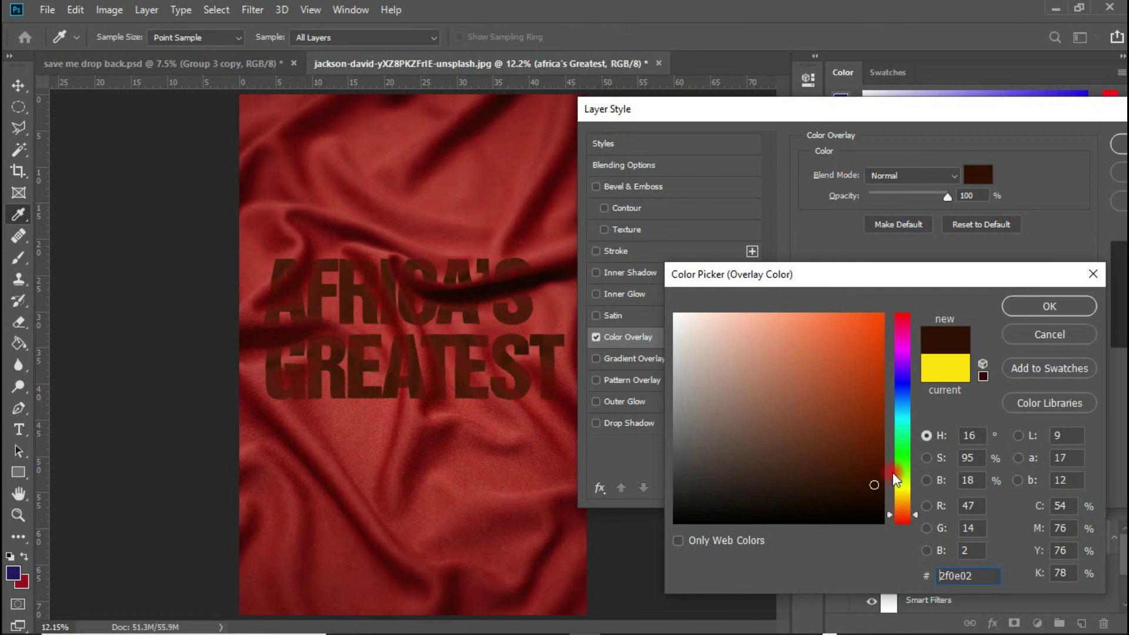
left_click_drag(882, 329, 890, 298)
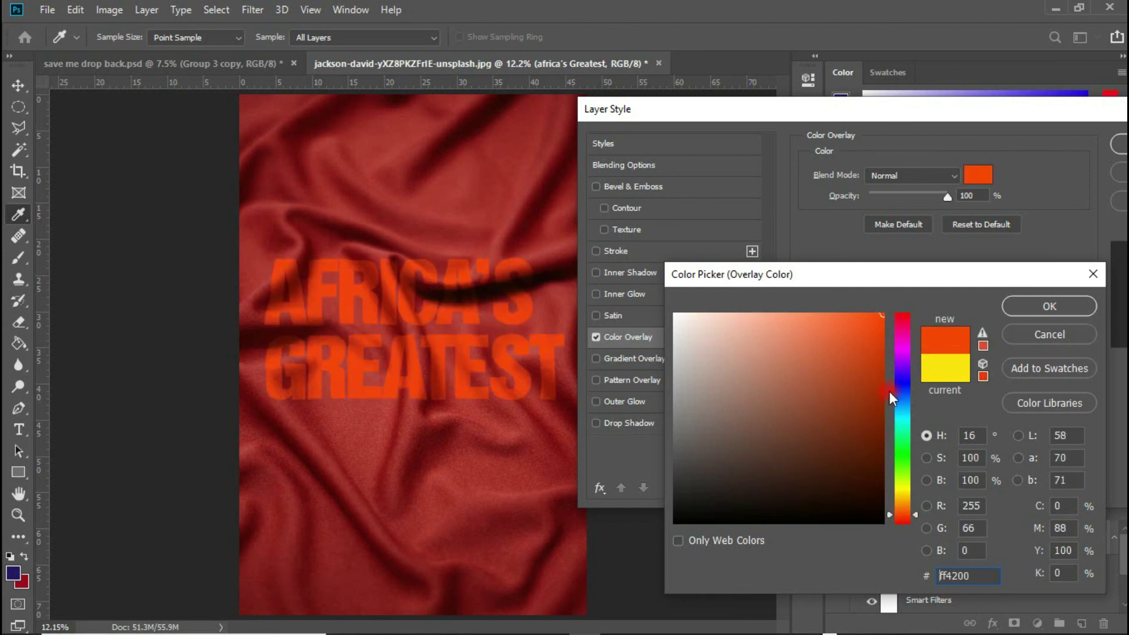
left_click(935, 369)
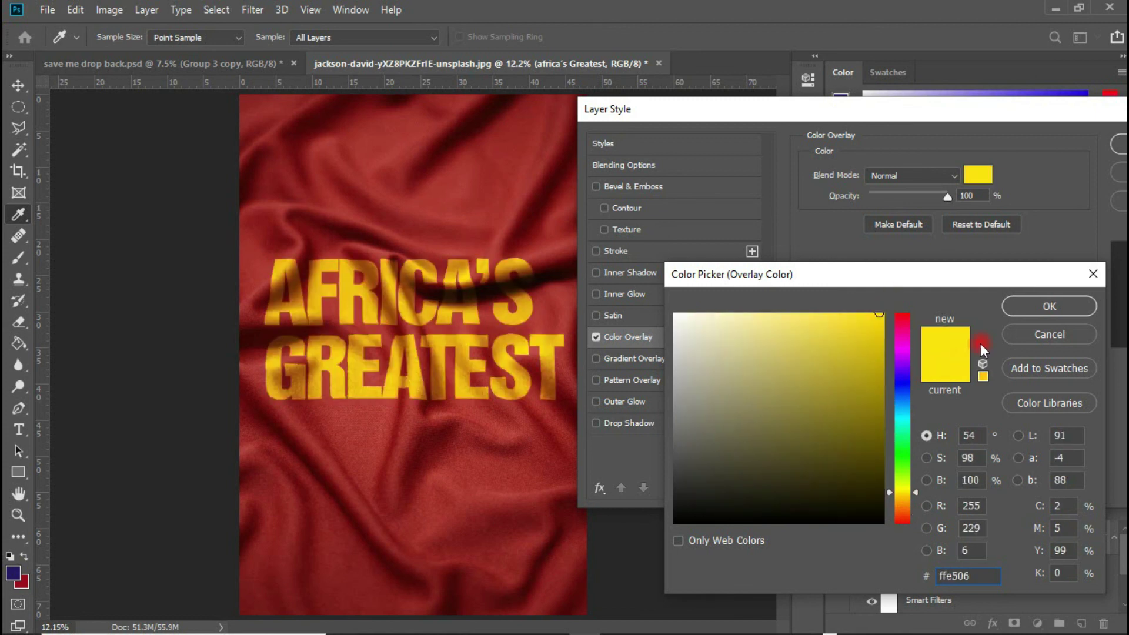
left_click(1023, 304)
left_click_drag(981, 111, 953, 108)
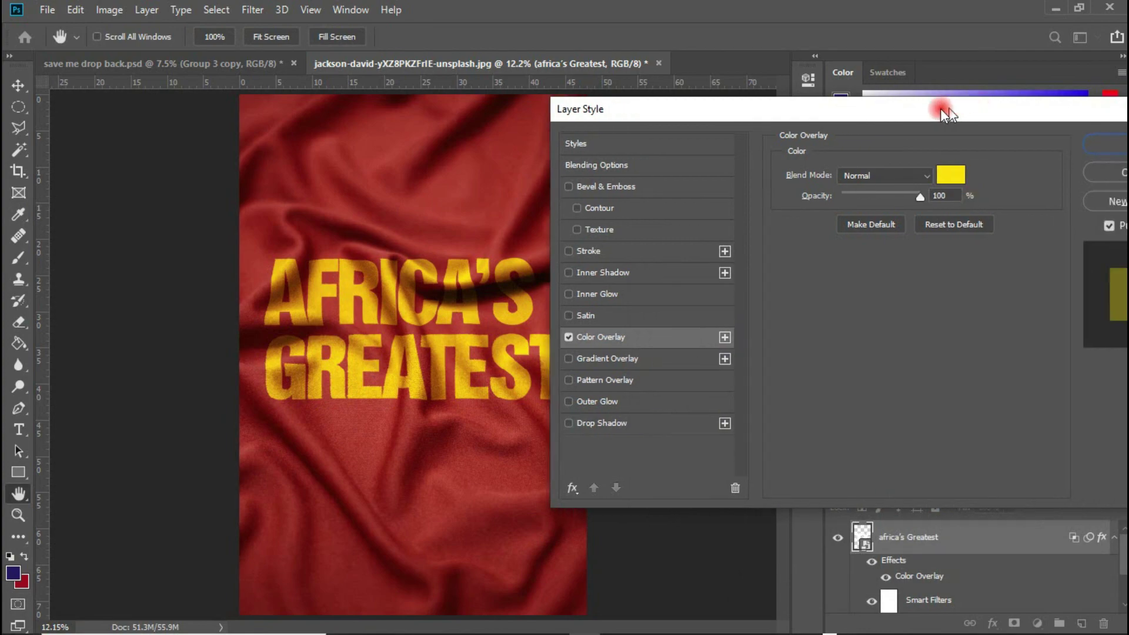